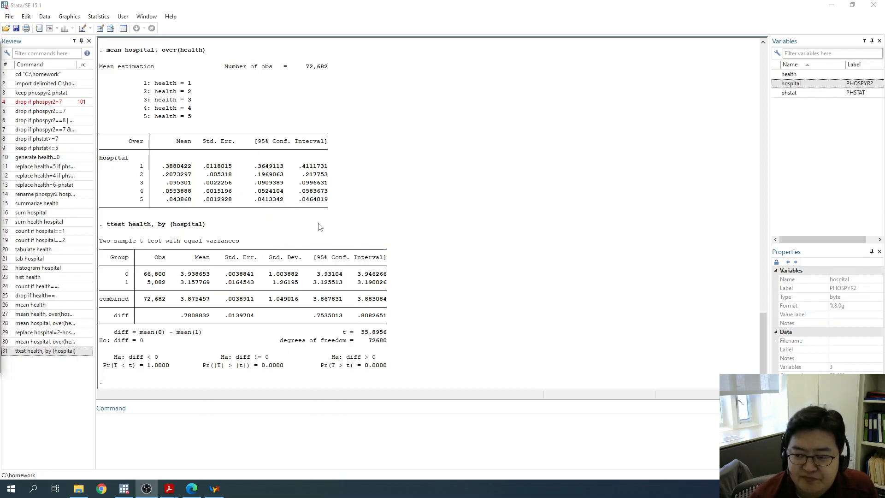
- Review the logged commands from the start of the session, including the renaming of phospyr2 to hospital
left_click(764, 328)
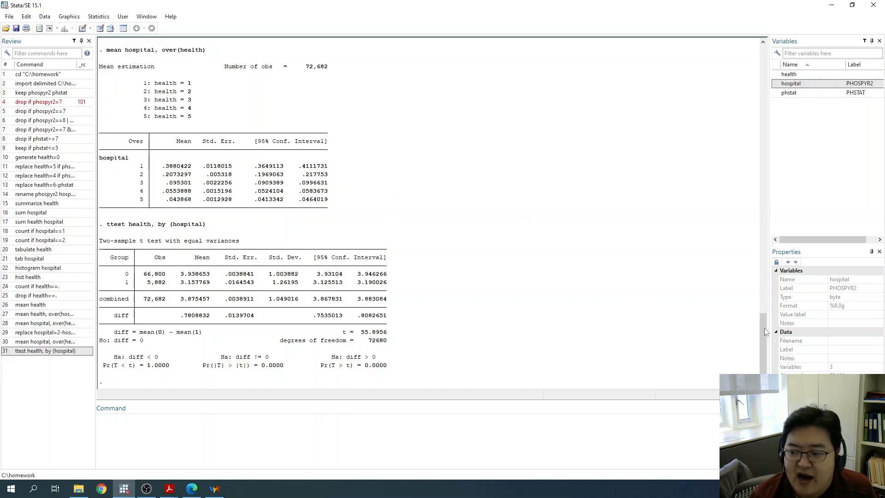
left_click_drag(764, 328, 778, 45)
scroll(410, 221, "down", 12)
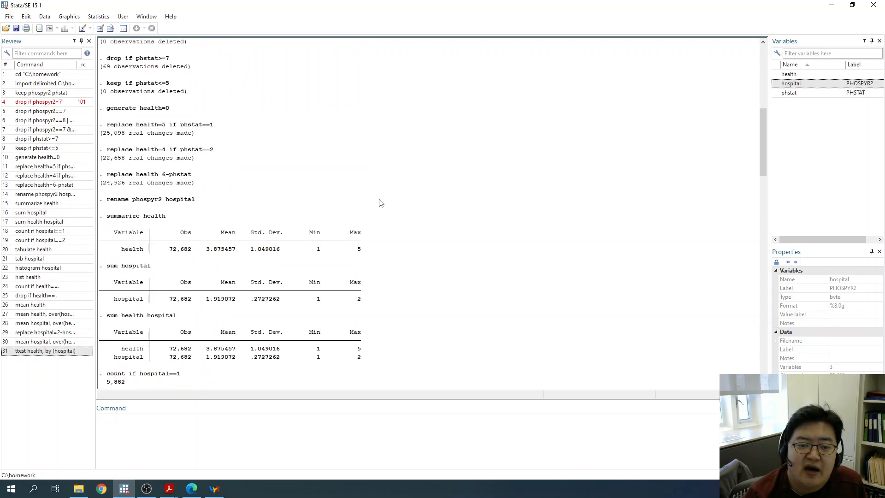
left_click_drag(109, 199, 187, 192)
left_click(199, 201)
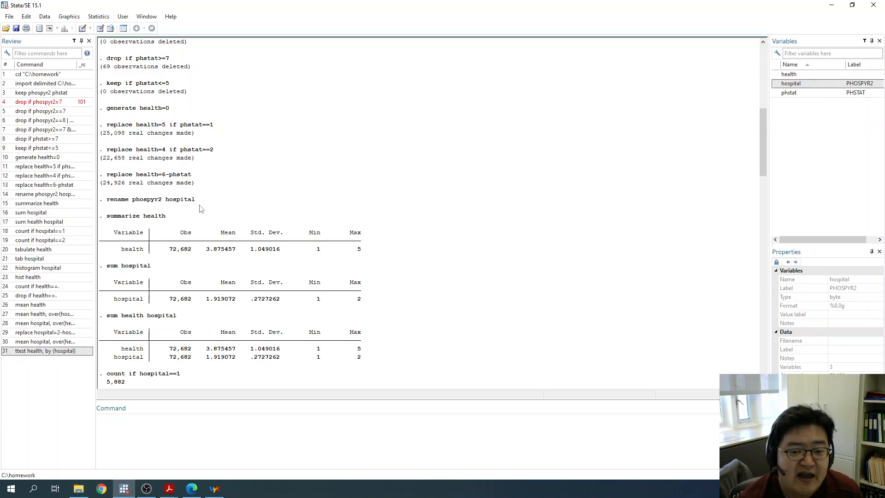
left_click_drag(202, 203, 105, 201)
left_click_drag(192, 199, 199, 200)
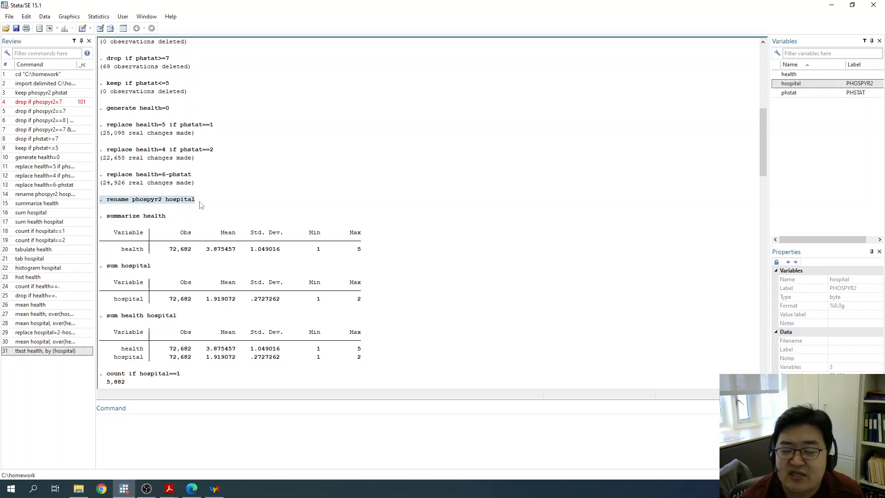
left_click(207, 205)
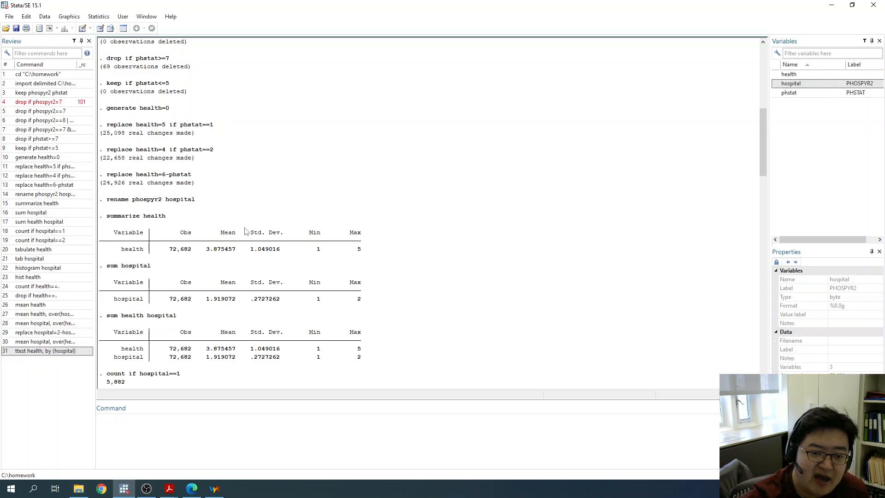
scroll(245, 231, "up", 12)
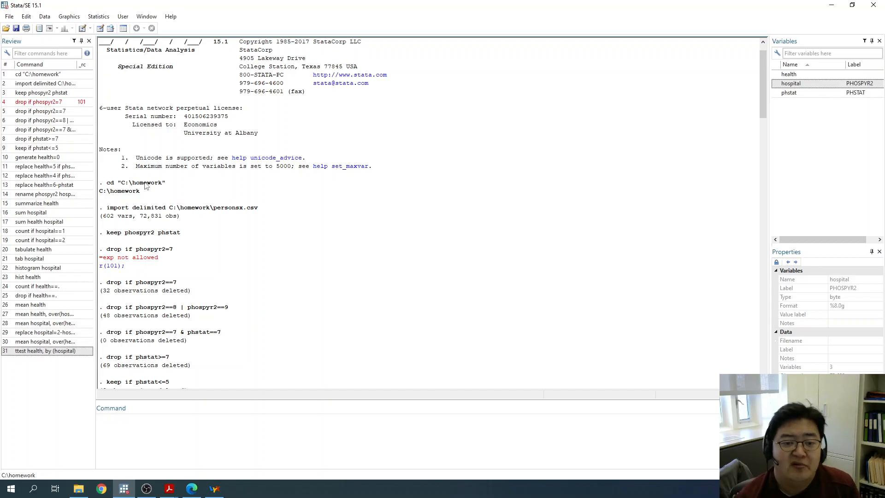
scroll(194, 157, "down", 20)
scroll(249, 304, "down", 20)
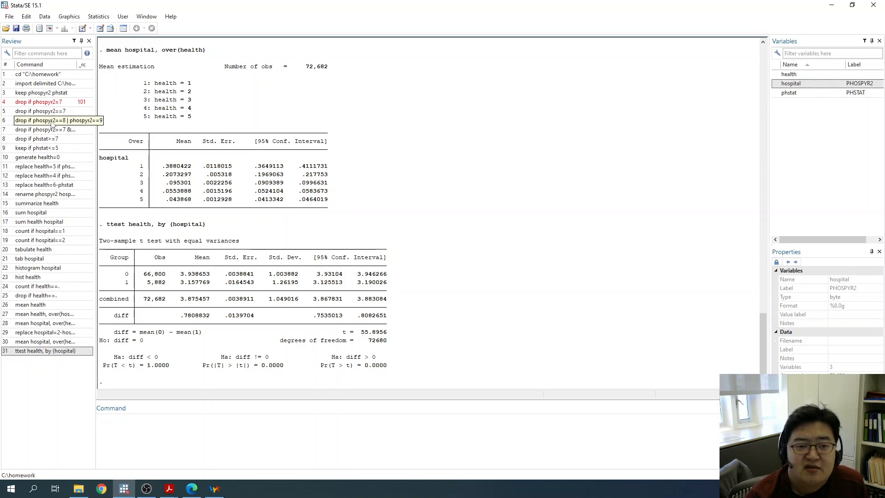
- Examine the logged data-cleaning commands from drop if phospyr2==7 onward, then the summary, tabulation and histogram commands
scroll(439, 245, "up", 10)
scroll(438, 245, "up", 20)
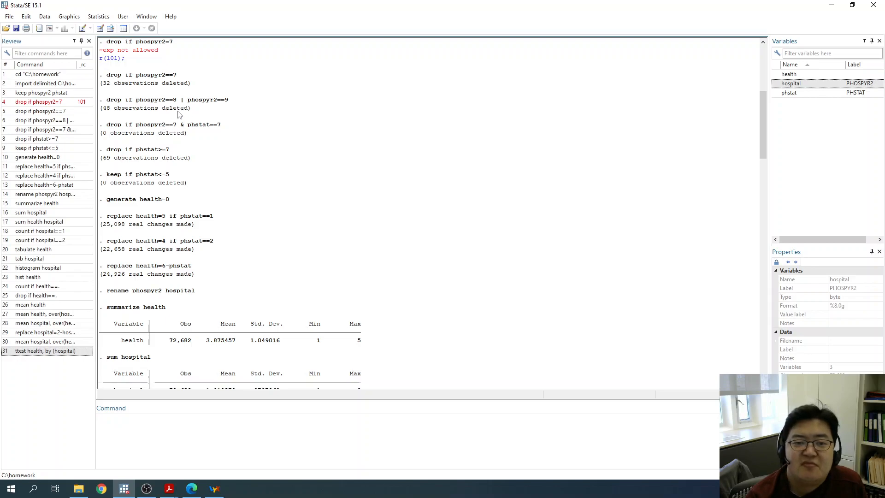
left_click_drag(111, 77, 184, 78)
left_click(185, 78)
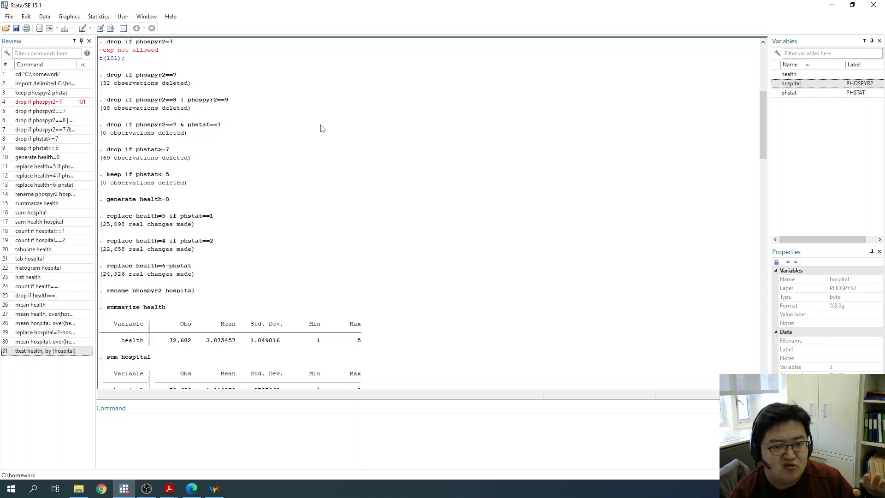
left_click_drag(203, 295, 102, 67)
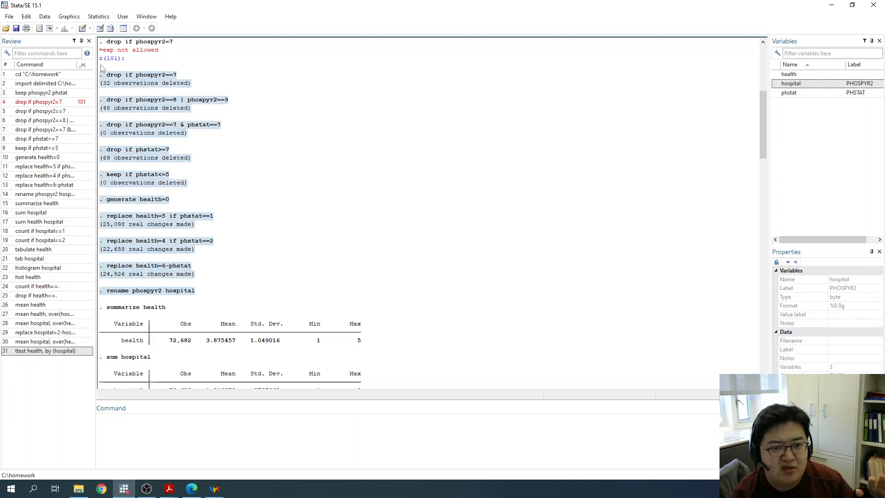
scroll(257, 123, "down", 4)
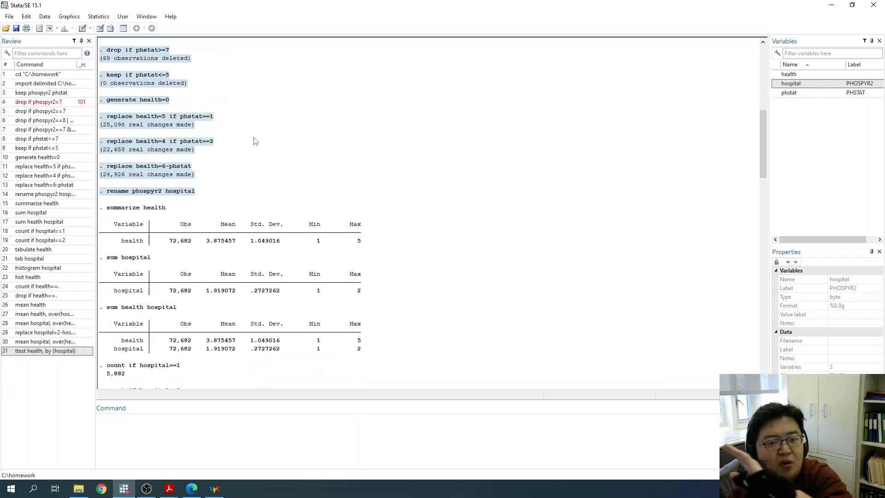
scroll(261, 159, "down", 4)
mouse_move(107, 112)
left_mouse_down()
mouse_move(277, 144)
mouse_move(337, 355)
left_mouse_up()
scroll(336, 353, "down", 16)
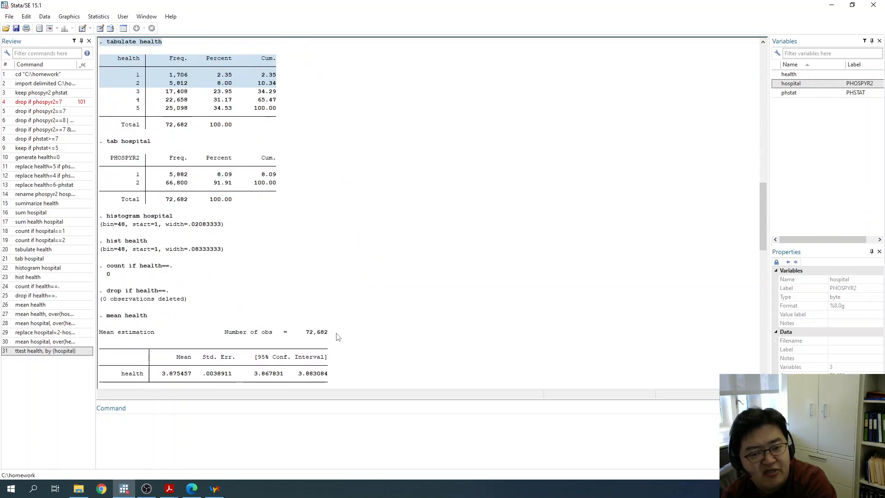
mouse_move(108, 123)
left_mouse_down()
mouse_move(113, 152)
mouse_move(224, 234)
left_mouse_up()
left_click(342, 270)
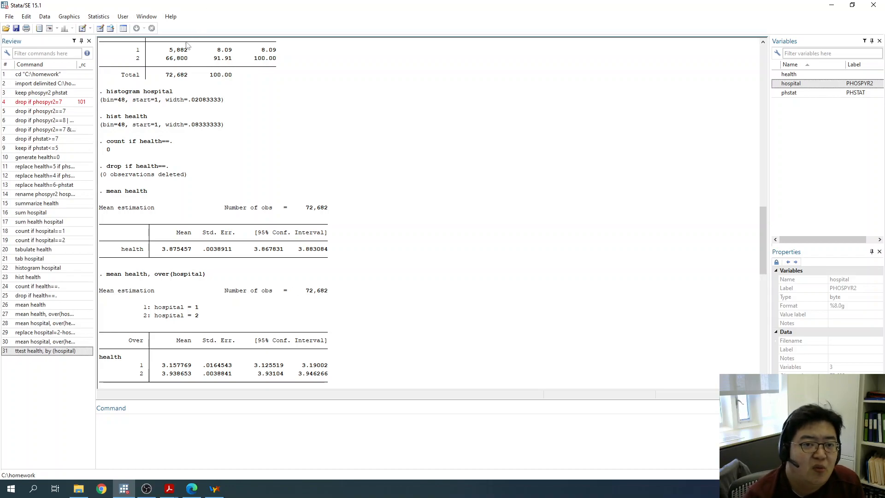
- Create a new do-file and enter cd "C:\homework" as its first line
left_click(83, 29)
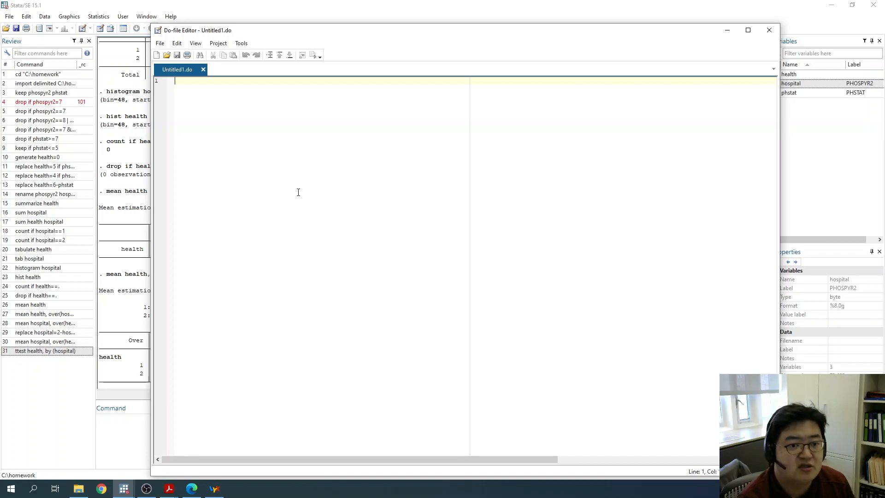
type("cd \"C")
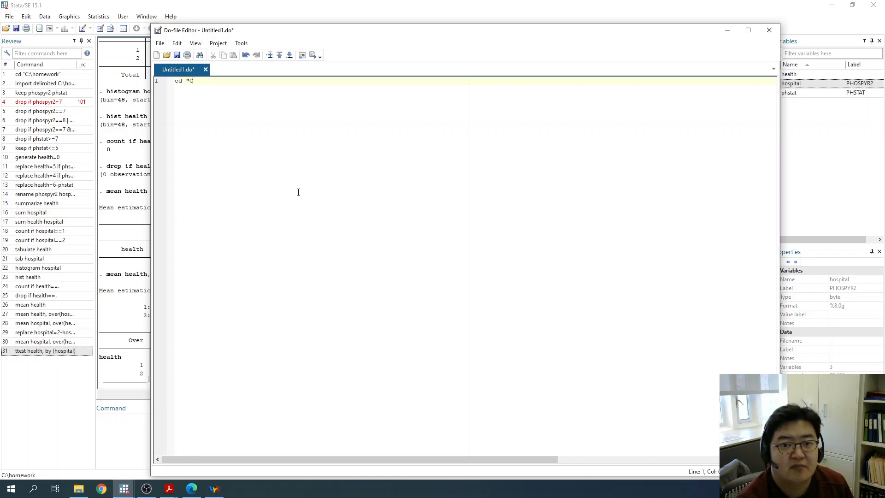
type(":\\homework\"")
key("Return")
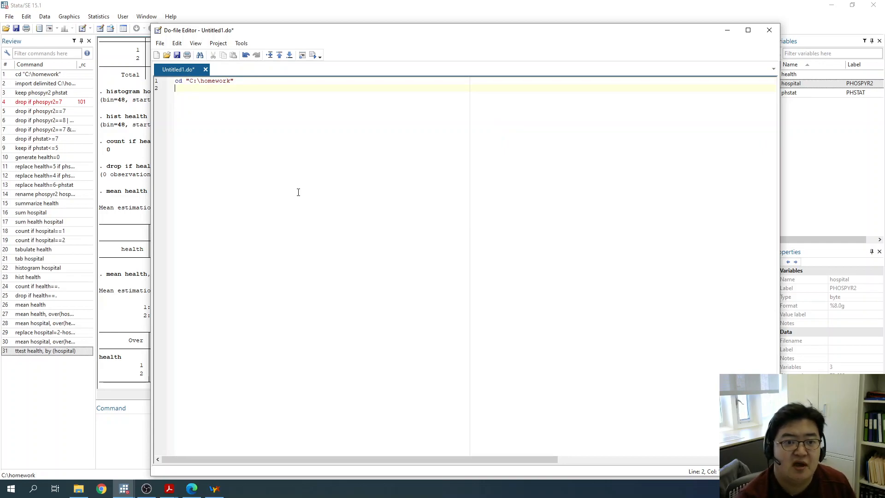
- Write an import delimited command on line 2 of the do-file with the path C:\homework\person
type("import delimited")
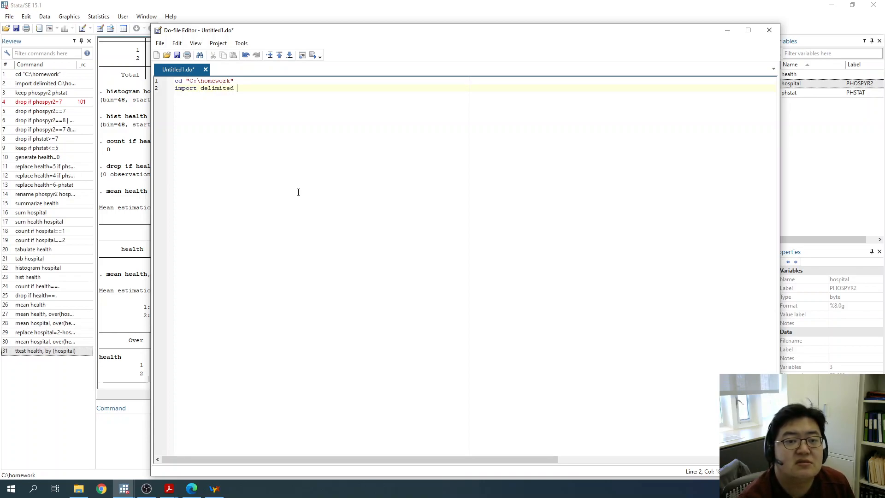
type("C;\\homework")
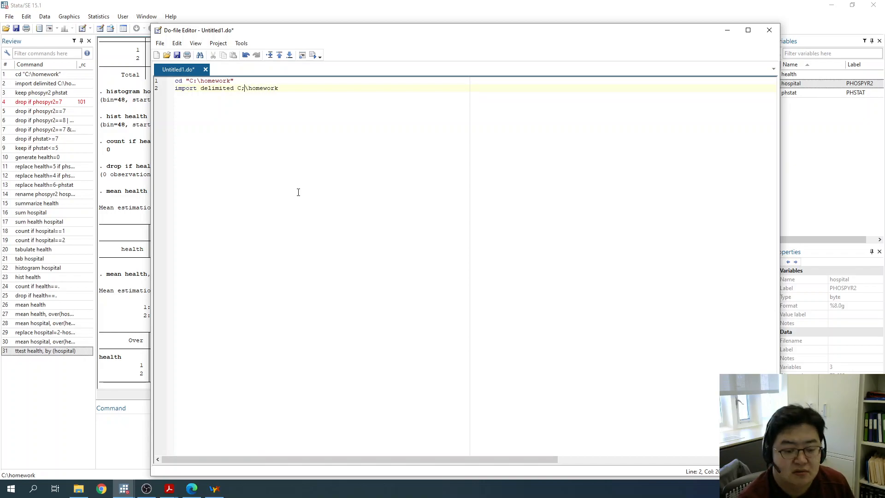
key("BackSpace")
type(":")
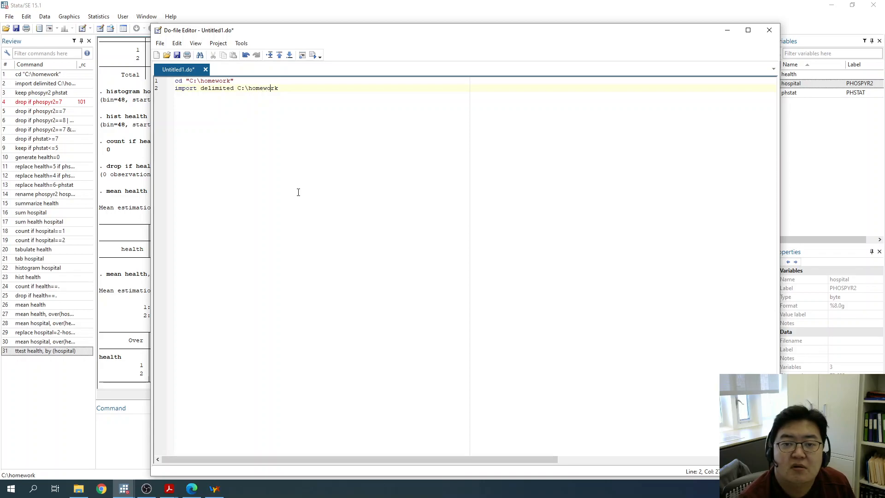
type("\\person.csv")
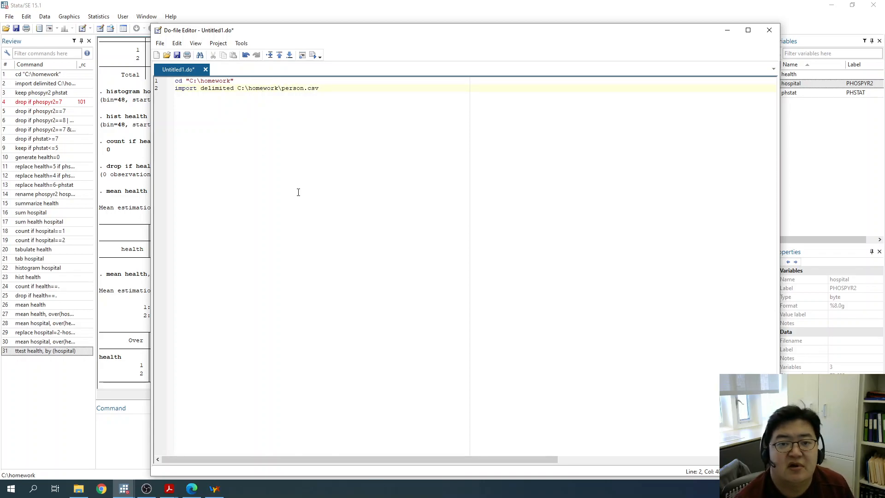
- Replace the do-file's import line with the logged command import delimited C:\homework\personsx.csv and leave a blank line below it
left_click(222, 10)
scroll(234, 149, "up", 20)
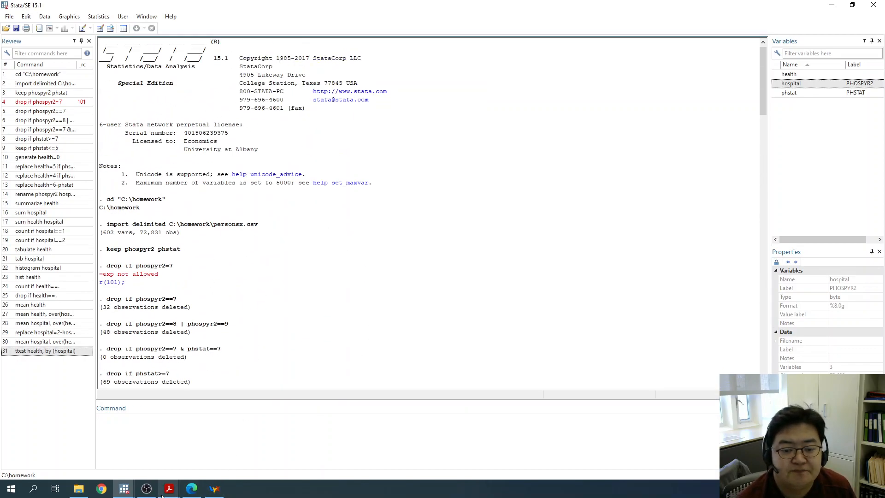
mouse_move(124, 489)
left_click(177, 468)
left_click_drag(301, 37, 450, 42)
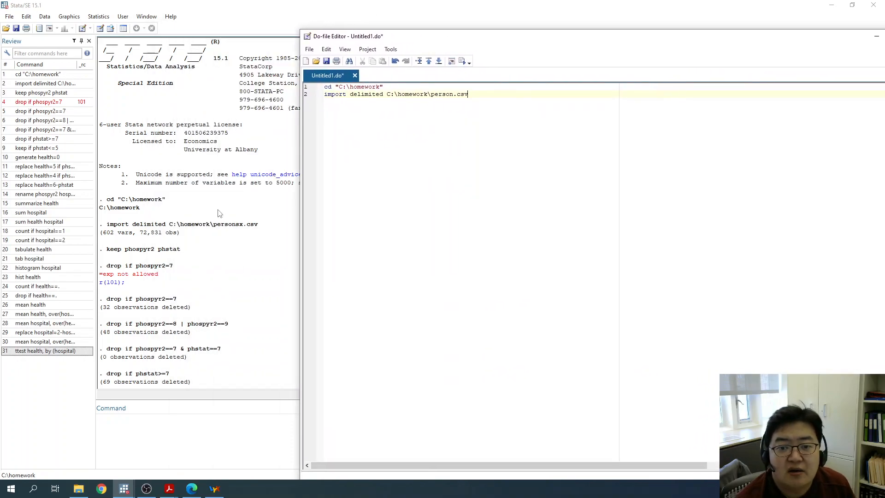
left_click_drag(107, 224, 259, 226)
key("ctrl+c")
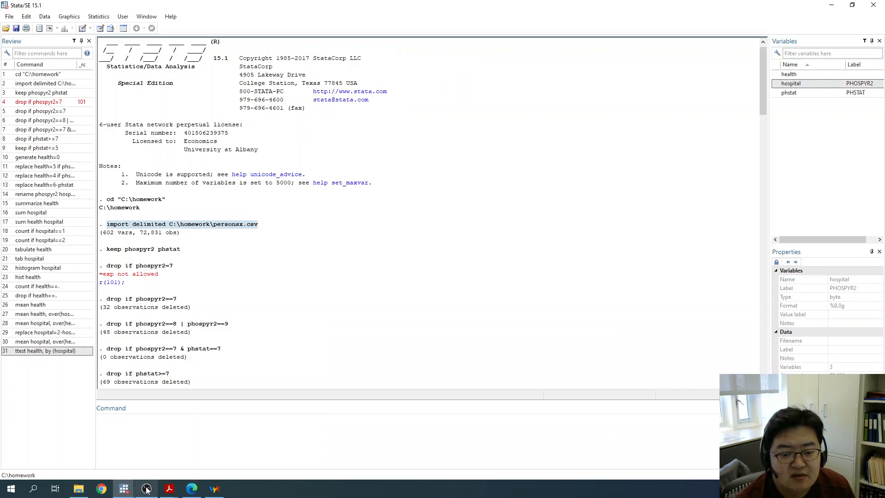
mouse_move(124, 488)
left_click(175, 461)
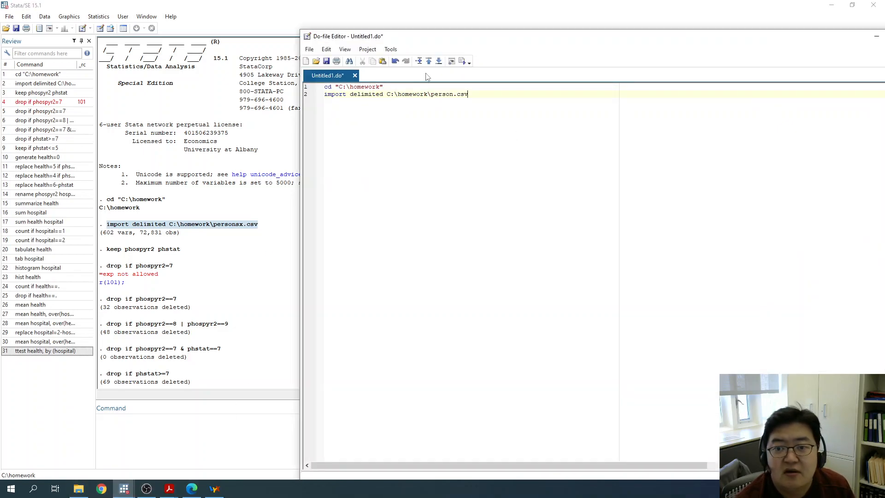
left_click_drag(470, 94, 326, 97)
key("ctrl+v")
key("Return")
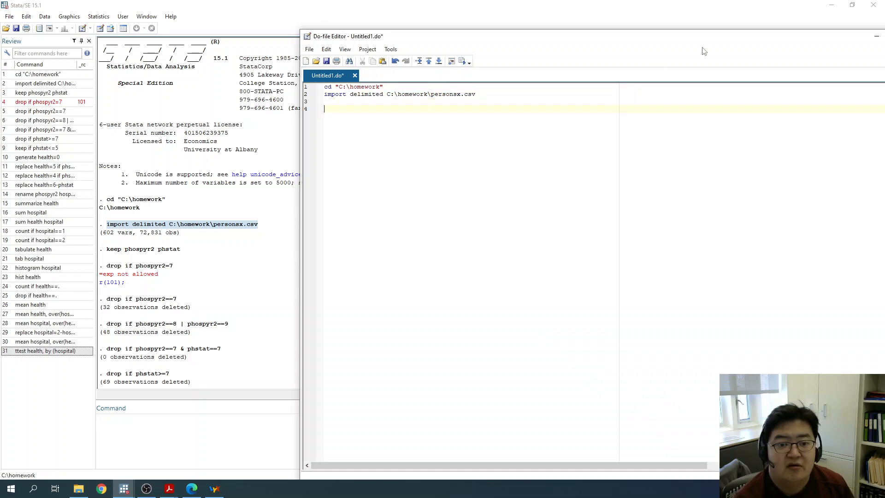
- Add the logged command keep phospyr2 phstat to line 4 of the do-file
type("keep")
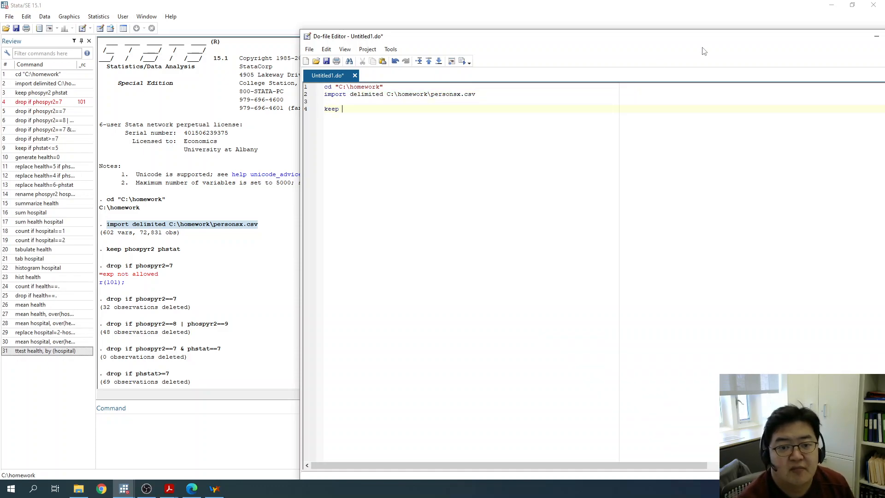
left_click_drag(182, 252, 108, 252)
key("ctrl+c")
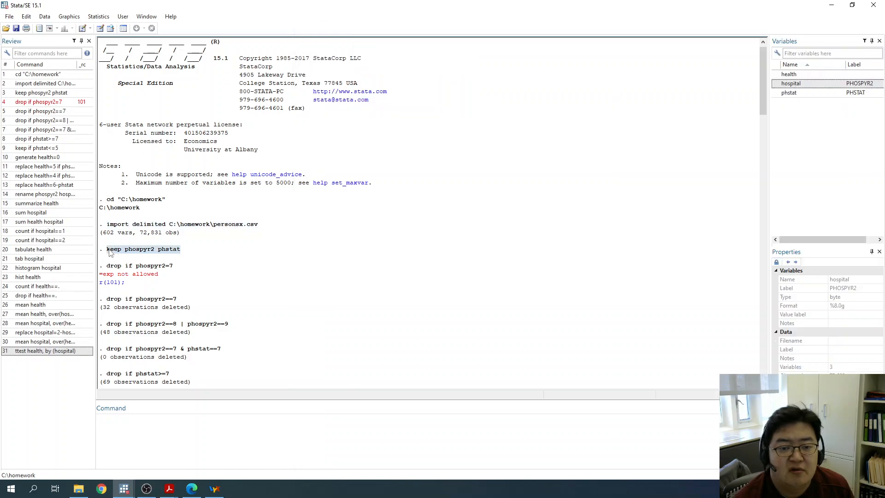
left_click(123, 495)
left_click(168, 448)
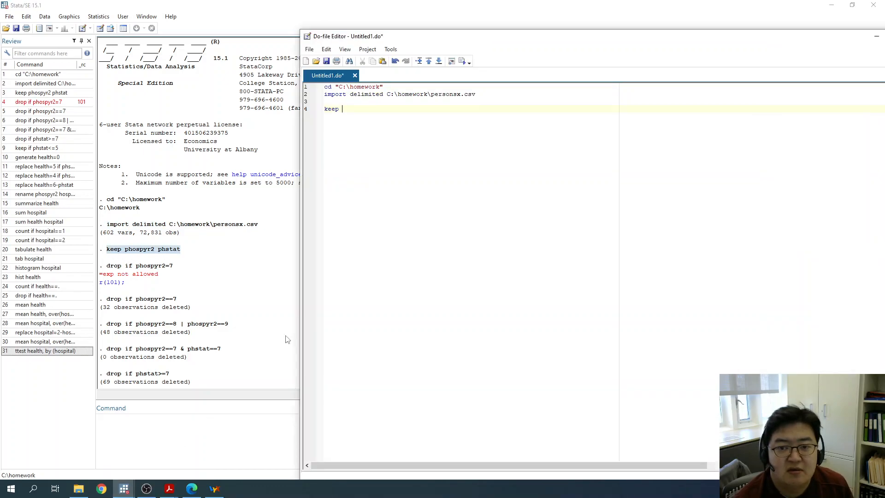
key("shift+Home")
key("ctrl+v")
key("Return")
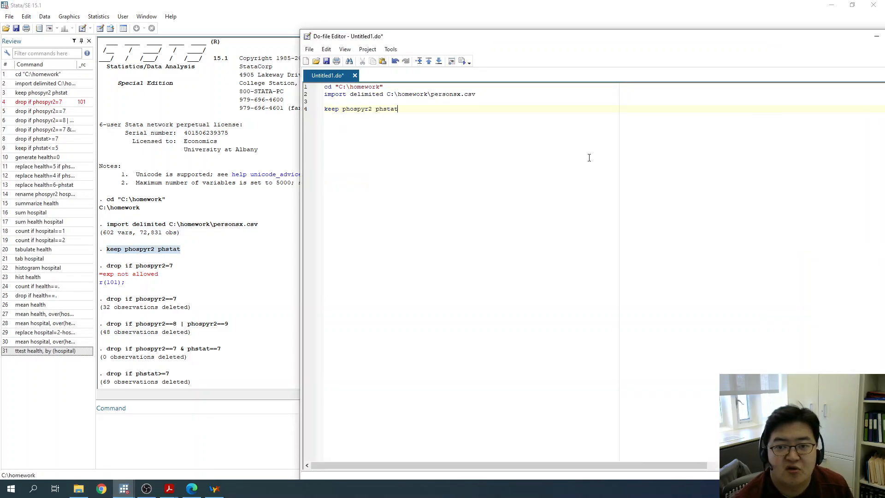
- Copy the logged command drop if phospyr2==7 into line 5 of the do-file
left_click_drag(108, 300, 101, 299)
left_click_drag(184, 295, 184, 297)
key("ctrl+c")
left_click(124, 488)
left_click(191, 442)
key("ctrl+v")
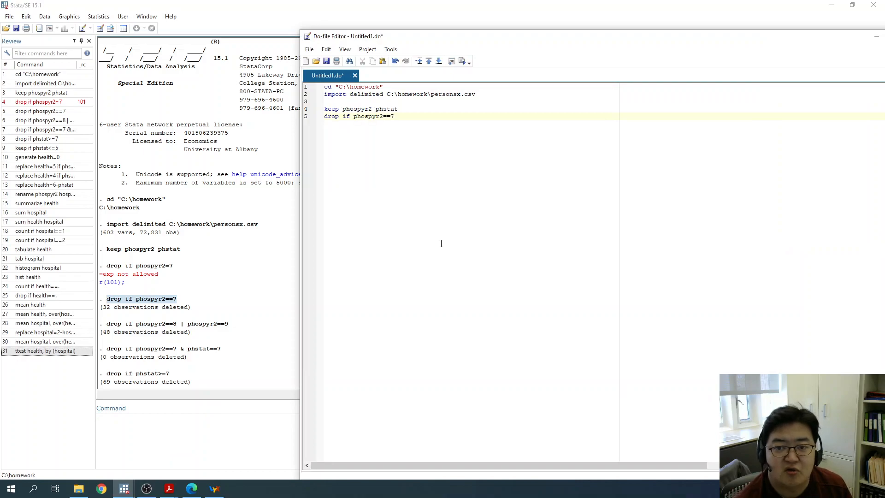
- Copy the logged command drop if phospyr2==8 | phospyr2==9 into line 6 of the do-file and remove its leading space
left_click(107, 323)
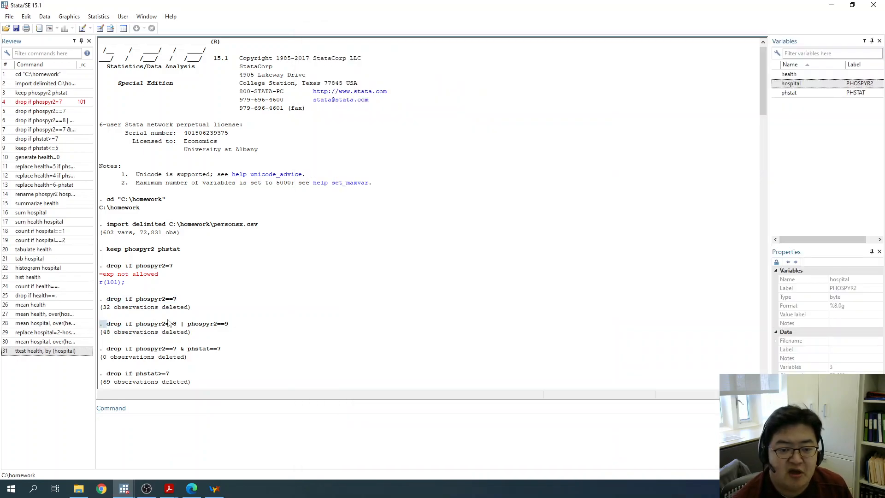
left_click_drag(101, 323, 234, 326)
key("ctrl+c")
right_click(125, 488)
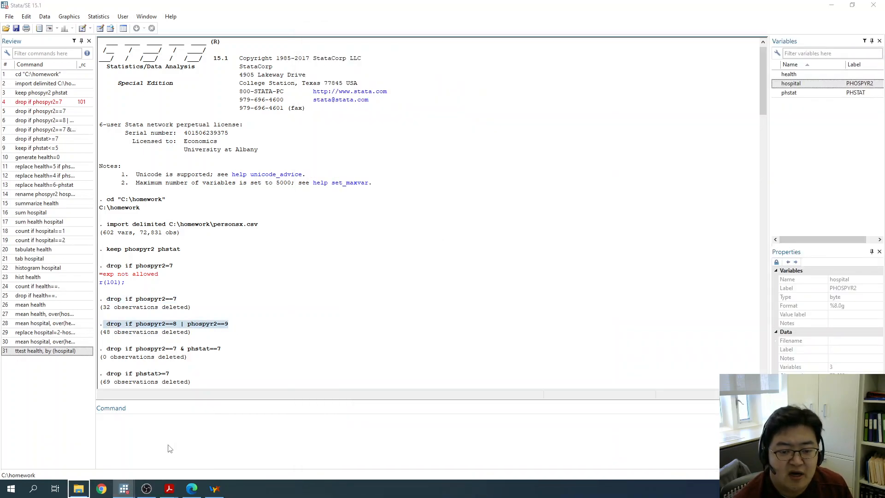
left_click(124, 488)
left_click(173, 443)
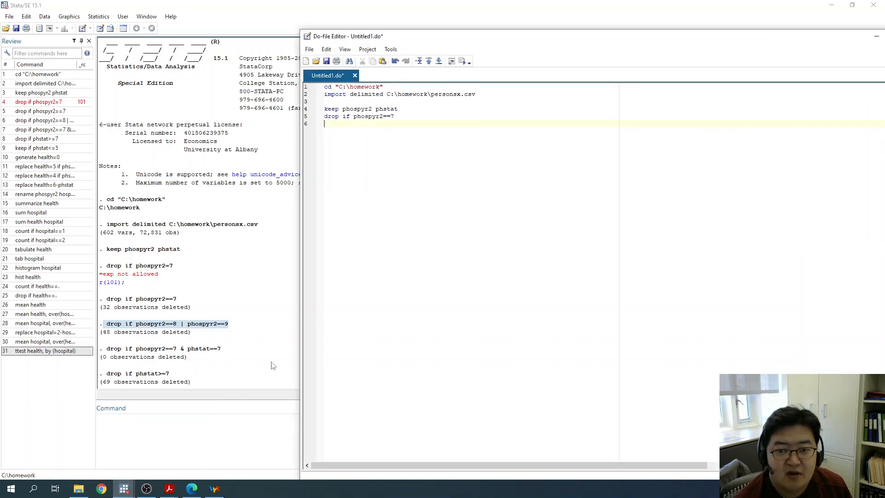
key("ctrl+v")
left_click(328, 126)
key("BackSpace")
- Copy the logged command drop if phospyr2==7 & phstat==7 into line 7 of the do-file
left_click(106, 352)
left_click_drag(106, 351, 149, 350)
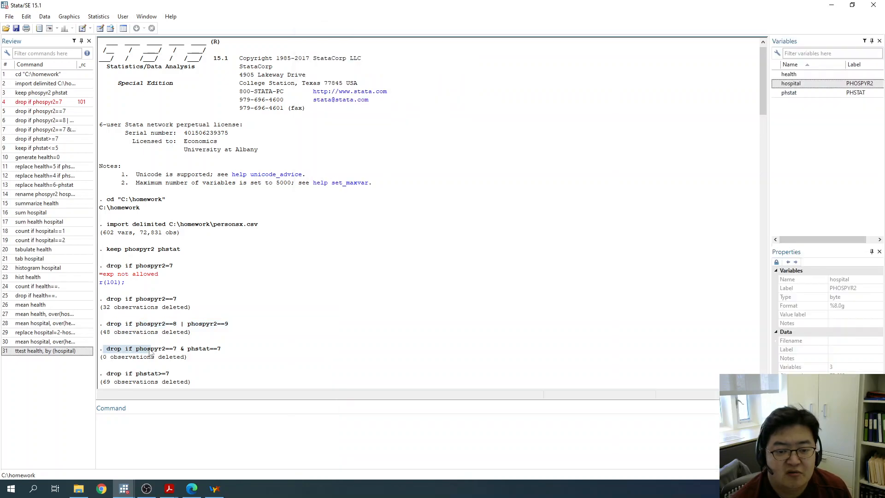
left_click_drag(224, 349, 107, 352)
key("ctrl+c")
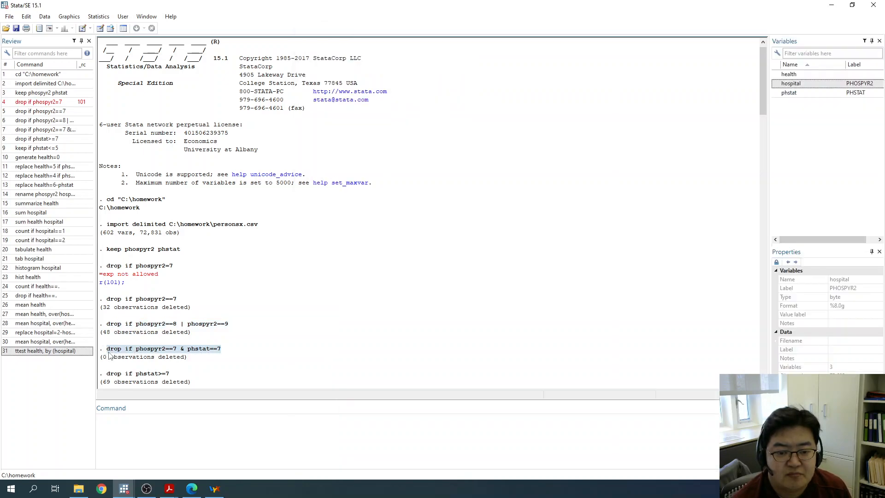
left_click(124, 488)
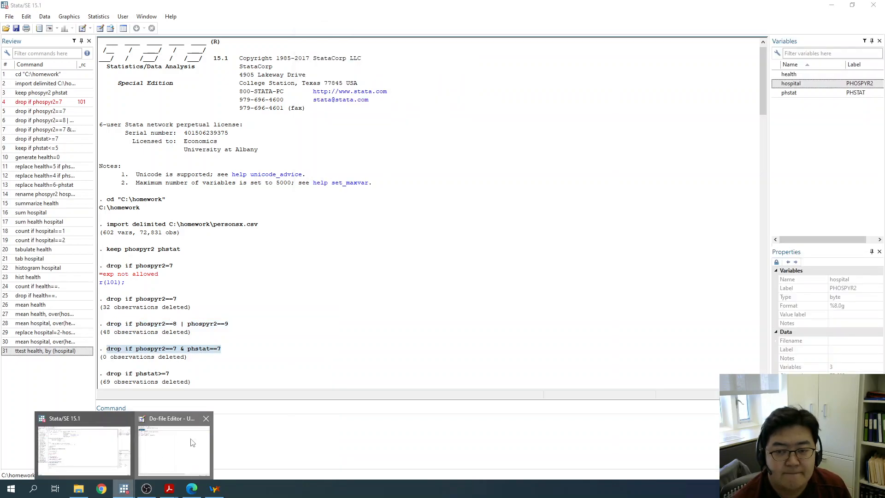
left_click(168, 442)
key("ctrl+v")
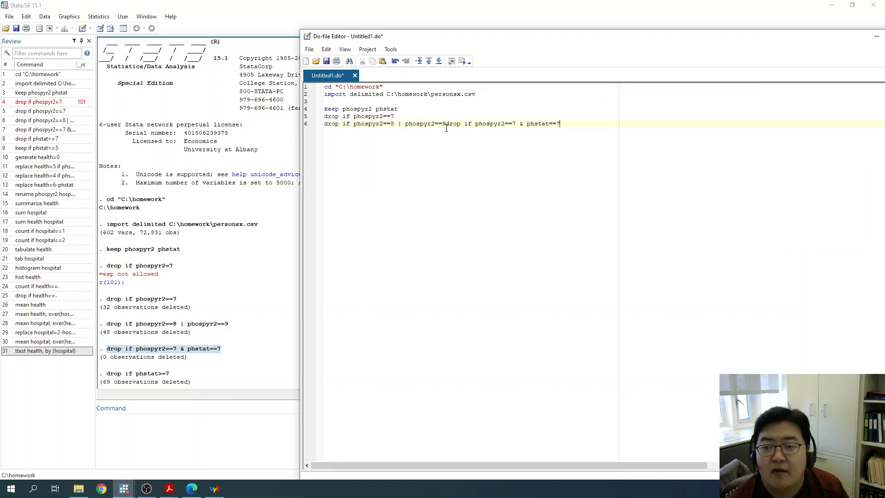
double_click(449, 125)
key("Left")
key("Return")
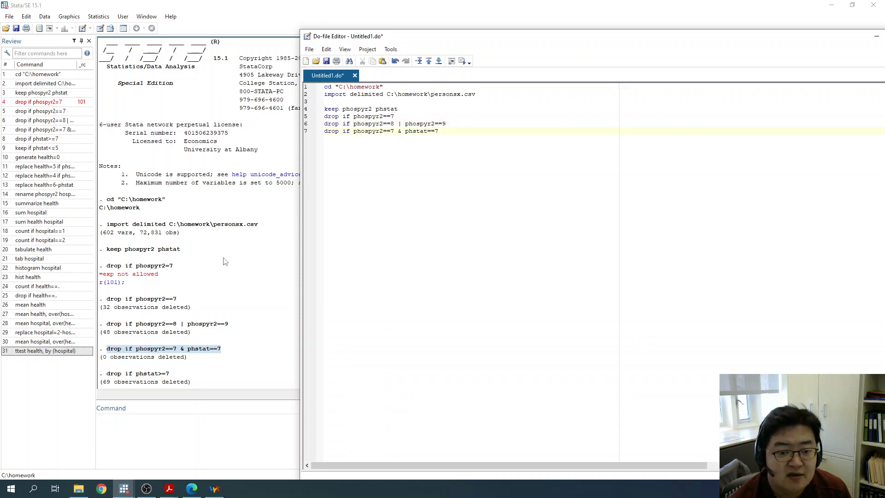
- Copy the logged command drop if phstat>=7 into line 8 of the do-file
left_click_drag(107, 374, 168, 374)
mouse_move(124, 487)
left_click(174, 461)
left_click(457, 236)
key("ctrl+v")
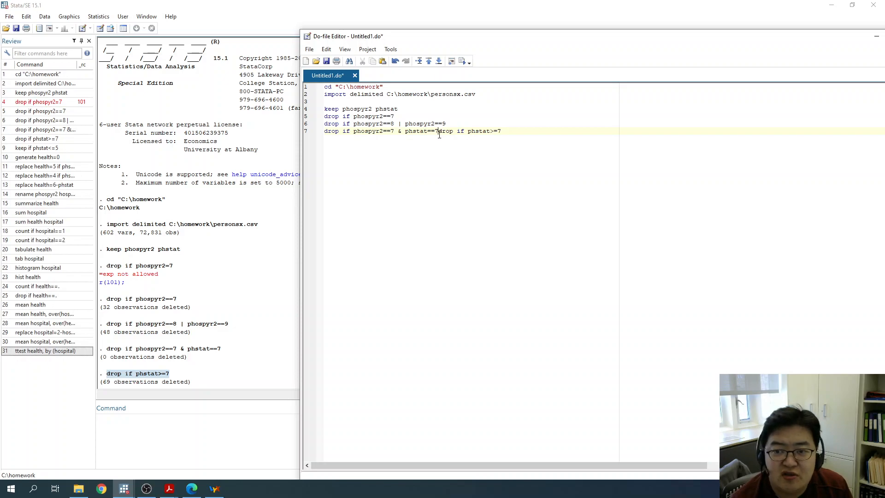
key("Return")
key("ctrl+a")
left_click(440, 148)
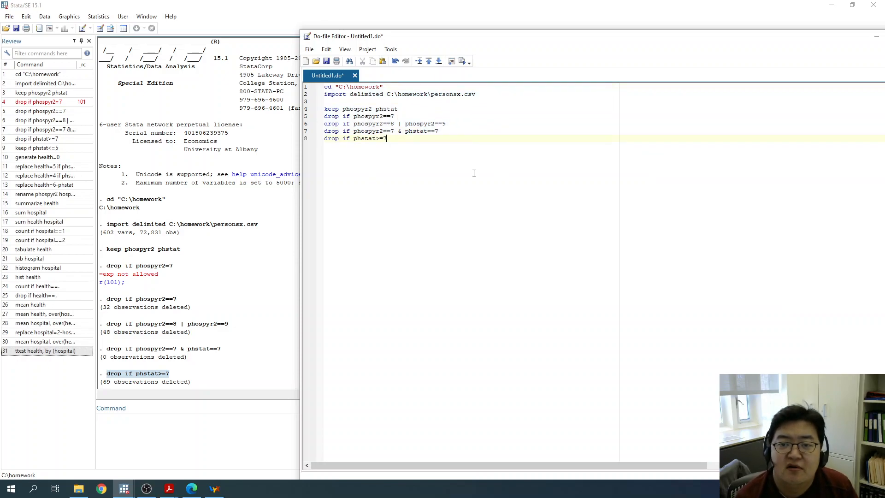
- Save the do-file in the C:\homework folder under the name homework1
left_click(326, 61)
type("homework1")
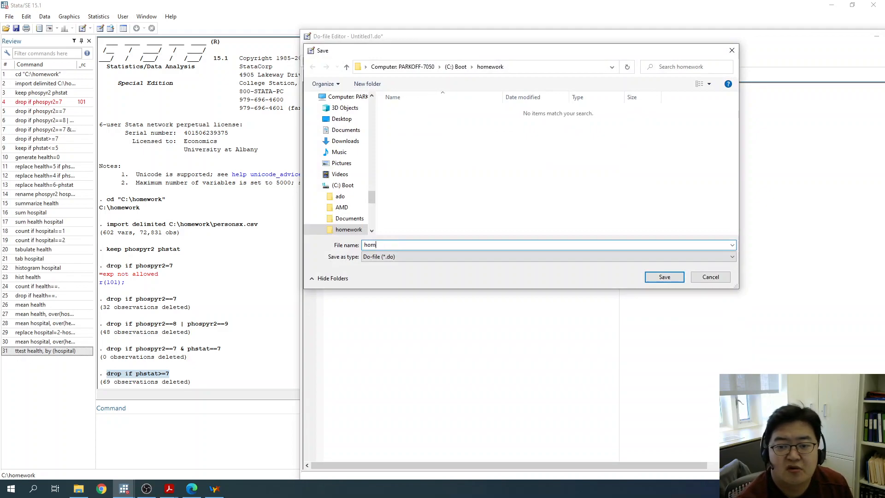
key("Return")
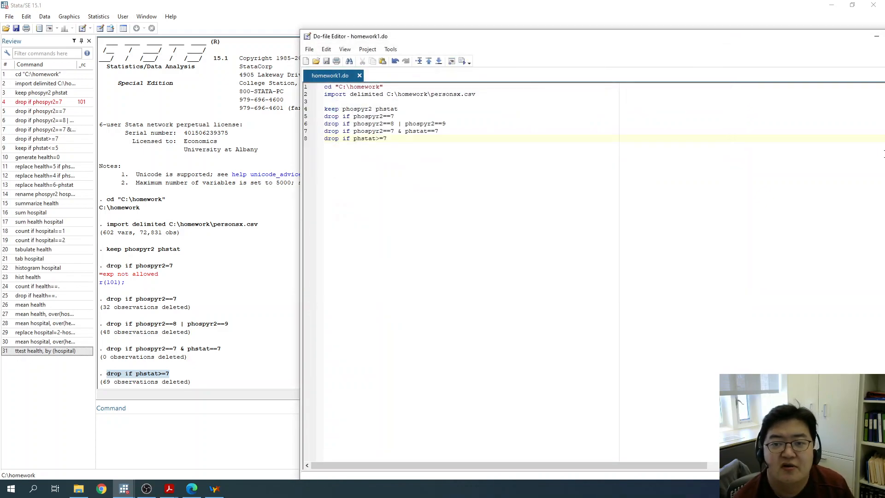
- Execute the whole homework1.do file from the Do-file Editor
left_click(286, 251)
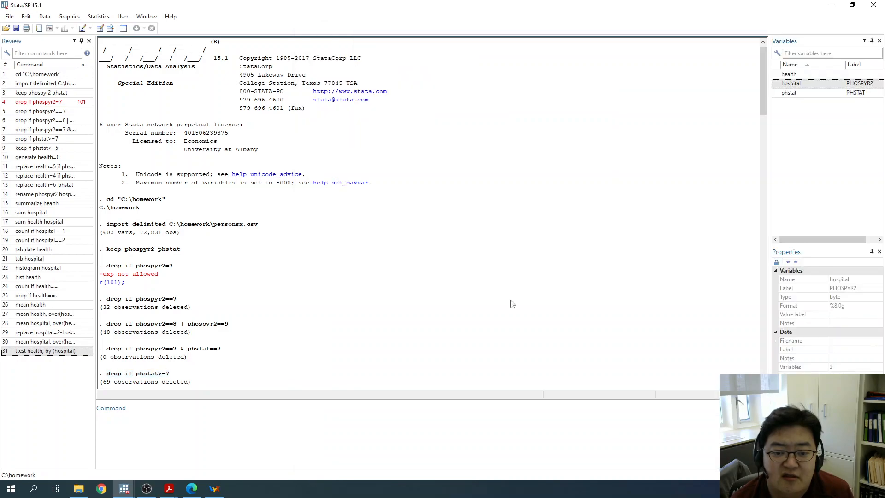
left_click(130, 491)
left_click(154, 456)
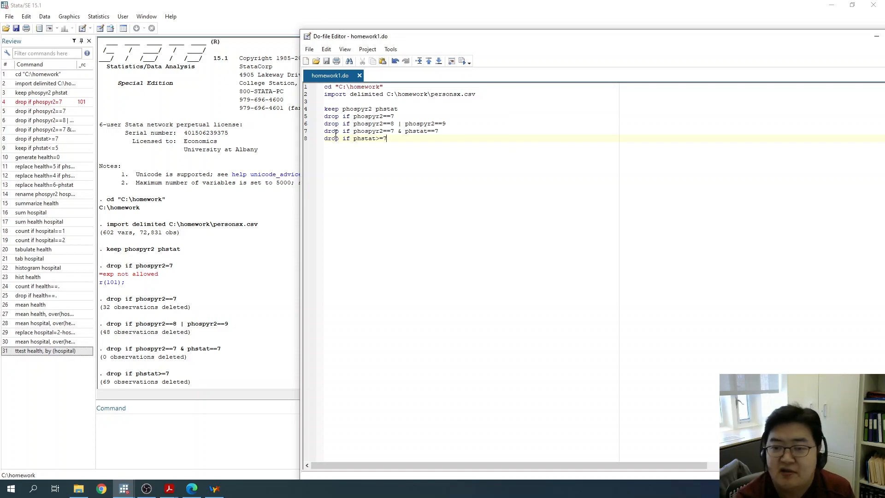
left_click(464, 64)
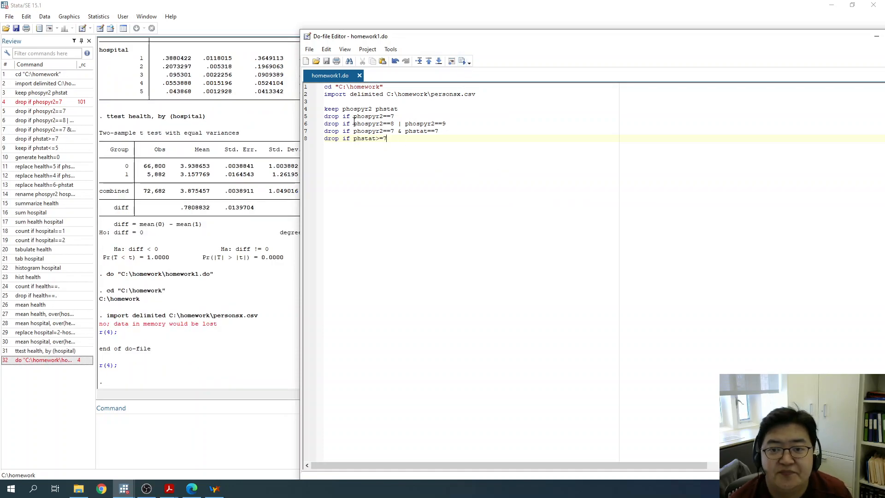
- Insert the command clear as the first line of homework1.do, above the cd line, and save the file
left_click(328, 87)
key("Return")
type("clear")
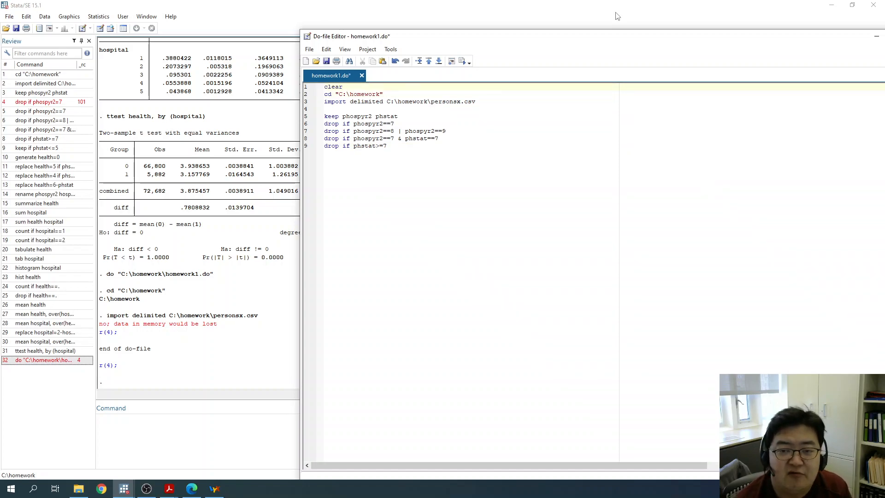
left_click(325, 61)
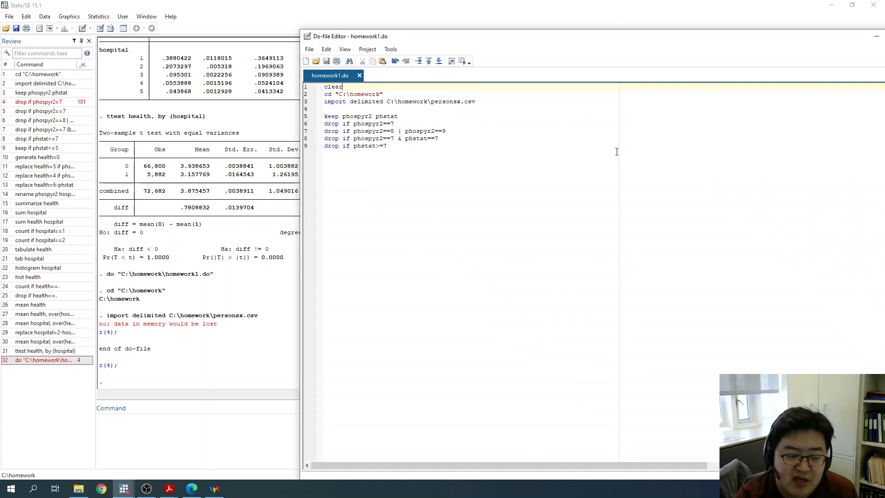
- Execute the saved homework1.do and clear the data from memory with the clear command in the main Stata window
left_click(461, 61)
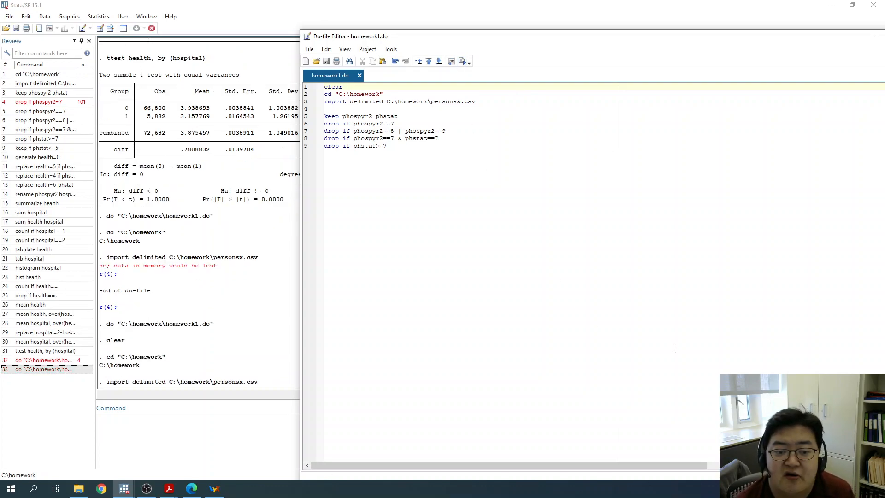
left_click(179, 383)
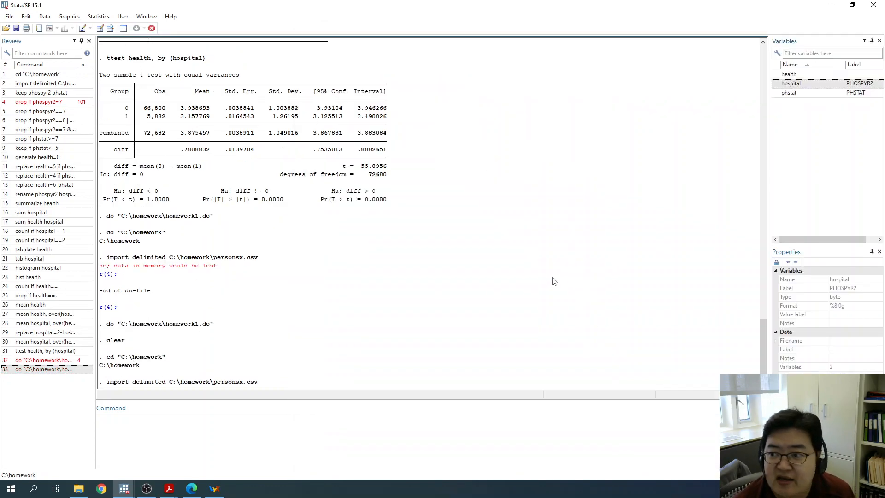
left_click(295, 434)
type("clear")
key("Return")
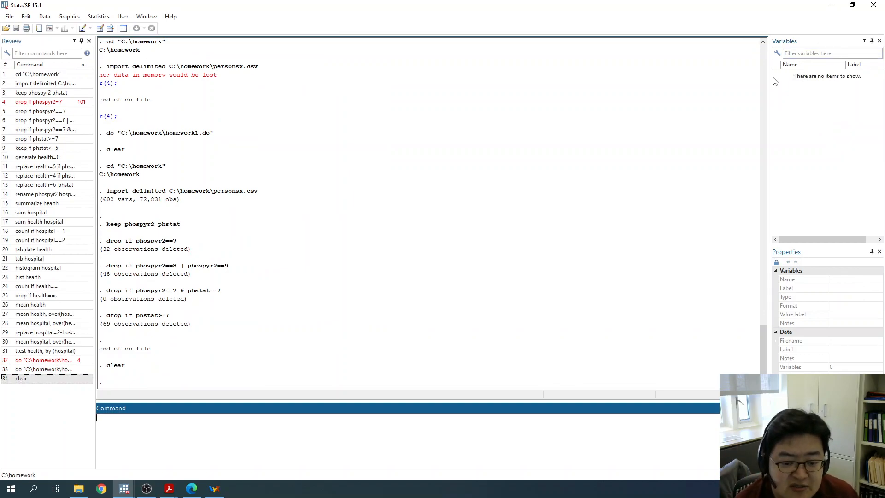
- Execute homework1.do again from the editor and inspect the loaded variables phstat and phospyr2
left_click(124, 489)
left_click(170, 477)
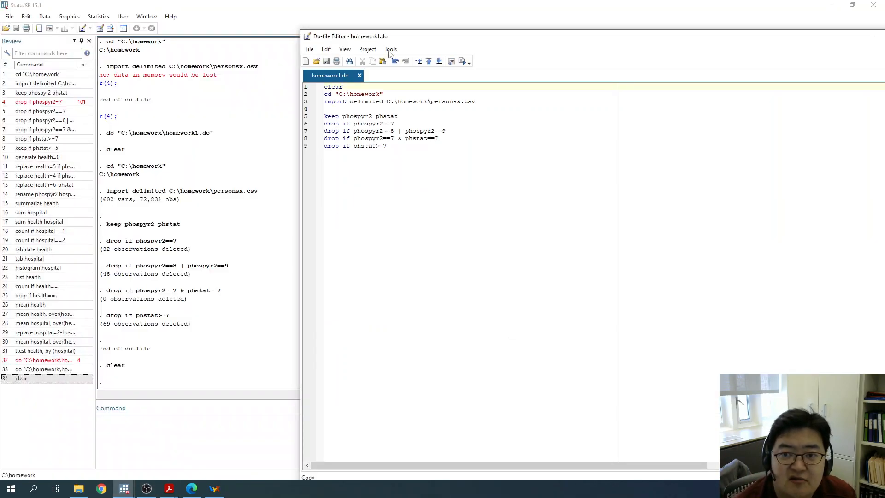
left_click(461, 61)
left_click(220, 224)
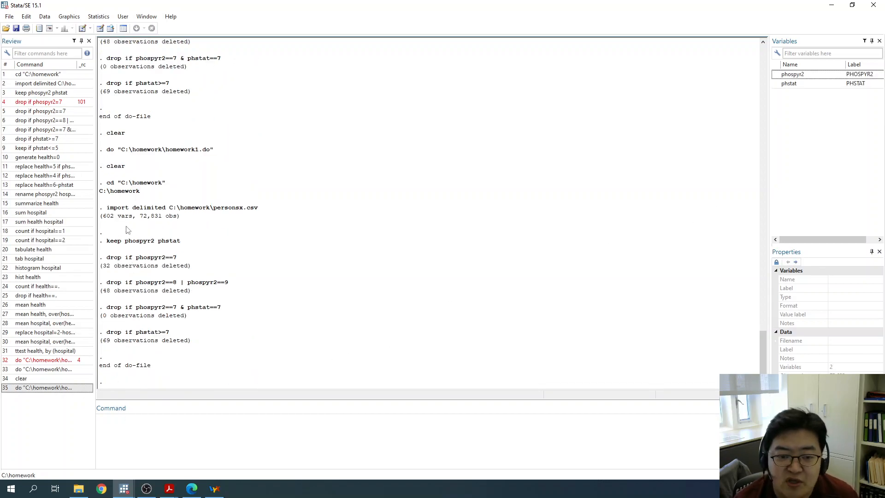
left_click(803, 83)
left_click(799, 76)
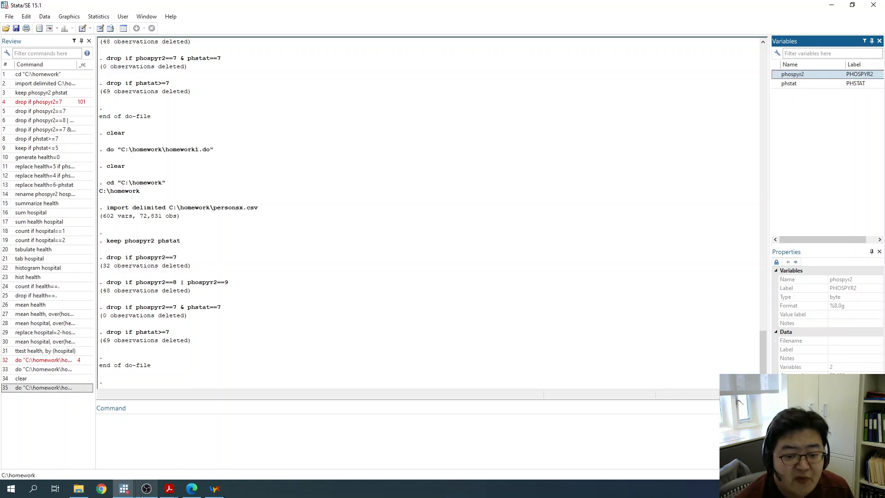
- Change line 6 of the do-file to drop if phospyr2>=7 and delete the two phospyr2 drop commands below it
left_click(124, 488)
left_click(155, 467)
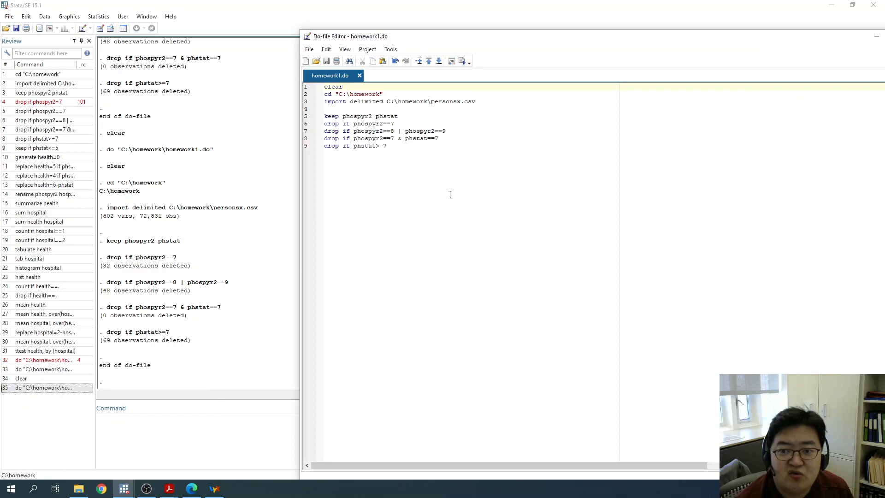
left_click_drag(355, 133, 395, 125)
left_click(387, 124)
key("BackSpace")
type(">")
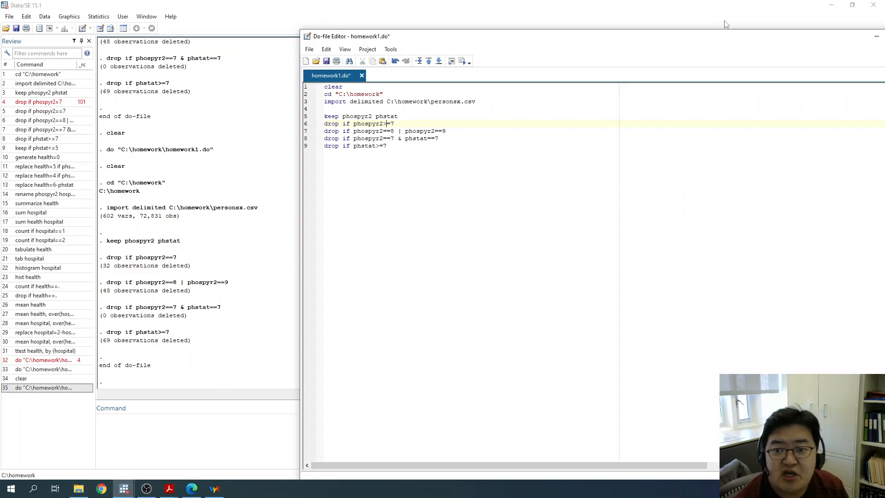
left_click_drag(445, 138, 437, 122)
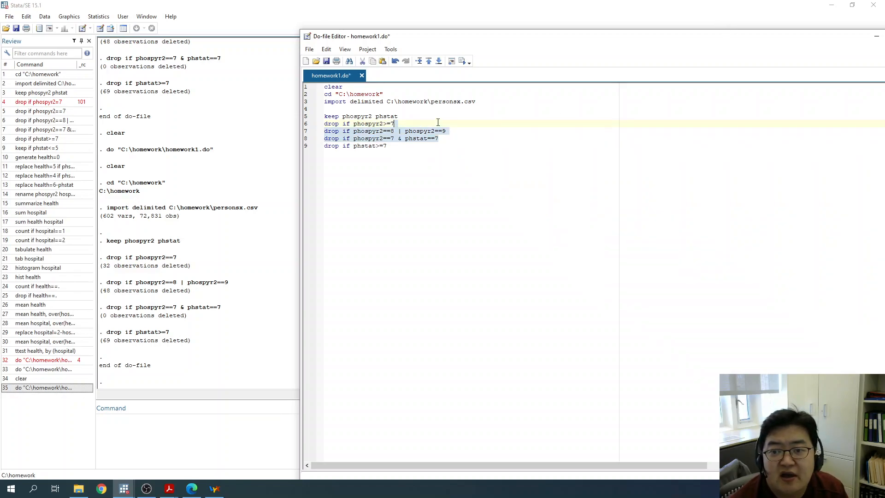
key("Delete")
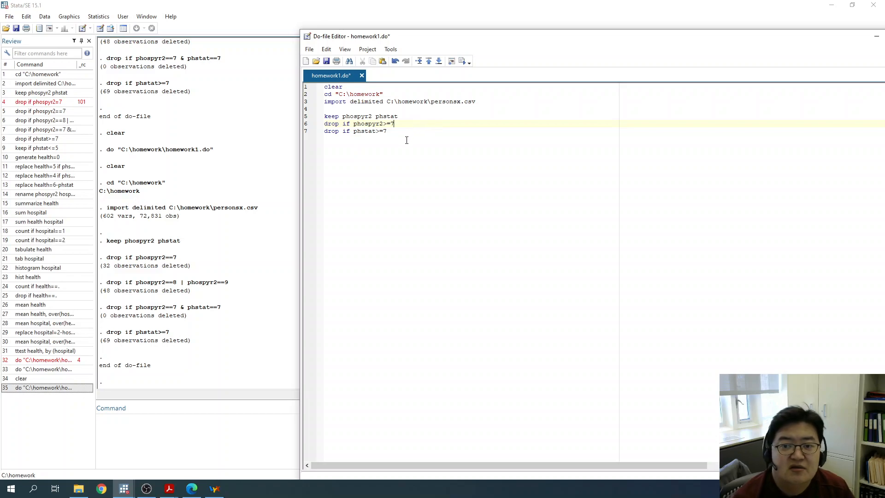
- Merge the phstat drop command into line 6 so it reads drop if phospyr2>=7 | phstat>=7
left_click_drag(353, 133, 323, 133)
key("BackSpace")
key("BackSpace")
type("| phstat>=7")
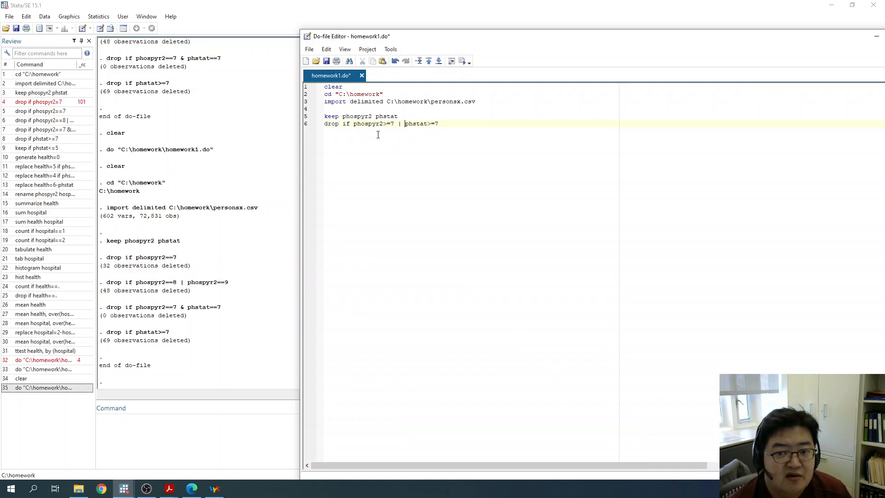
- Execute the do-file with the combined drop condition on line 6
left_click_drag(325, 124, 443, 126)
left_click(470, 133)
left_click(462, 61)
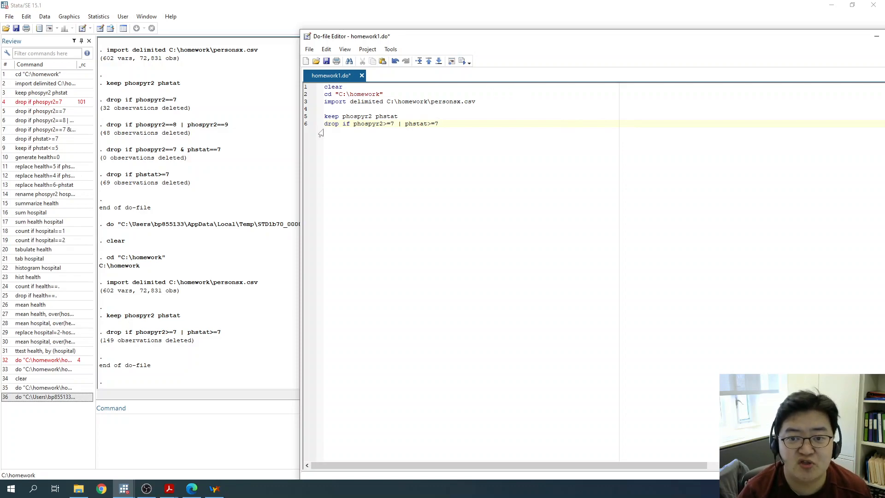
left_click_drag(331, 123, 423, 126)
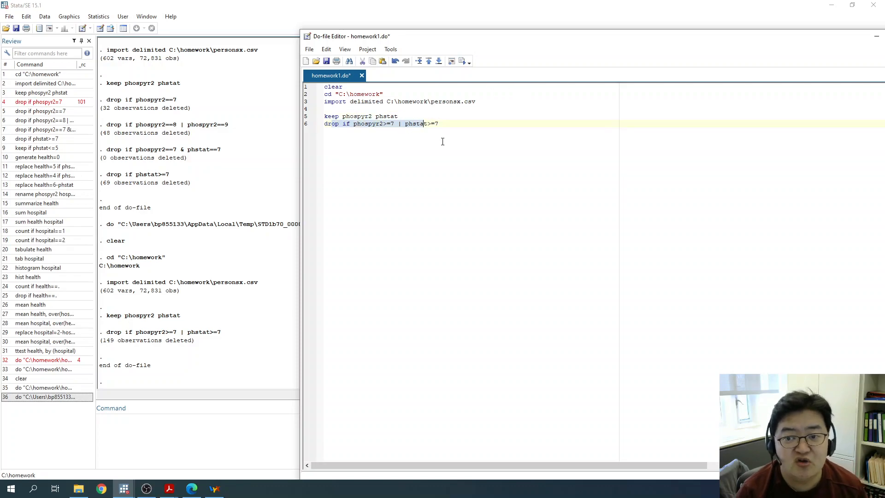
left_click(453, 194)
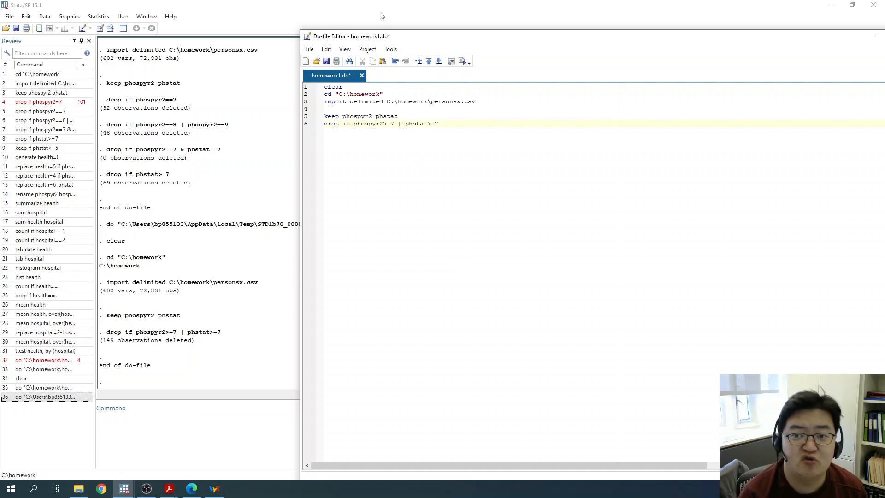
left_click_drag(332, 123, 408, 138)
left_click(450, 138)
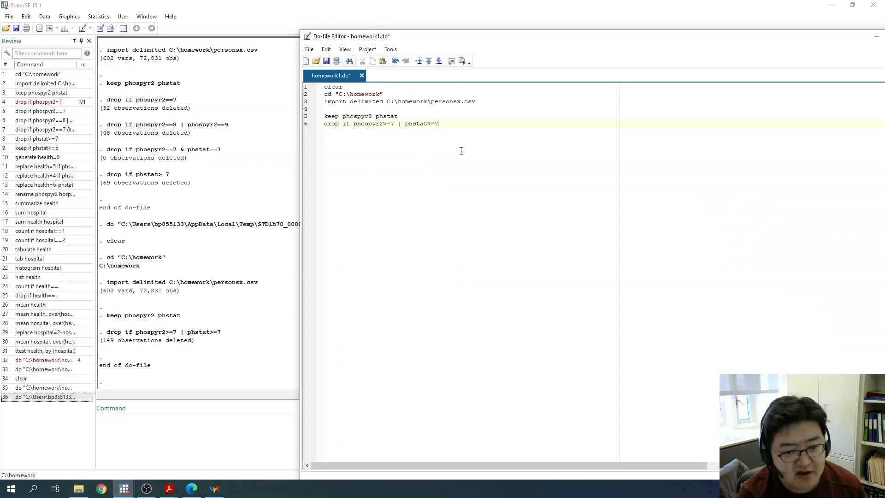
left_click(262, 316)
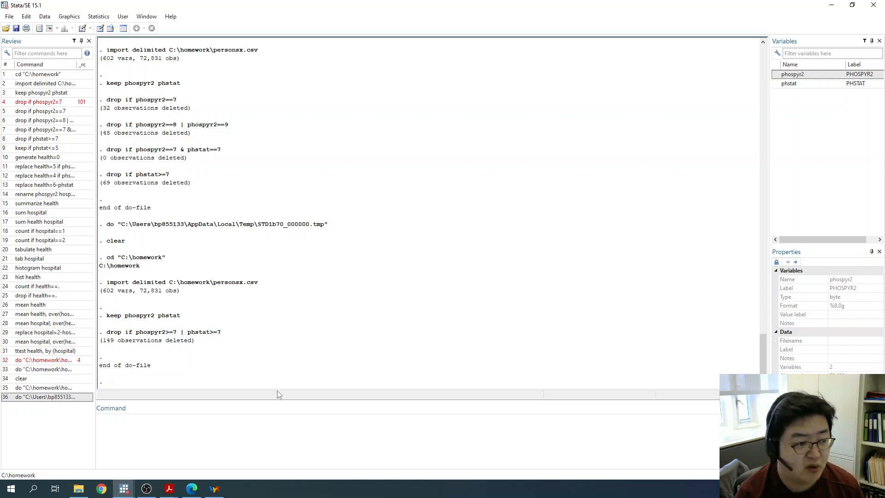
mouse_move(124, 489)
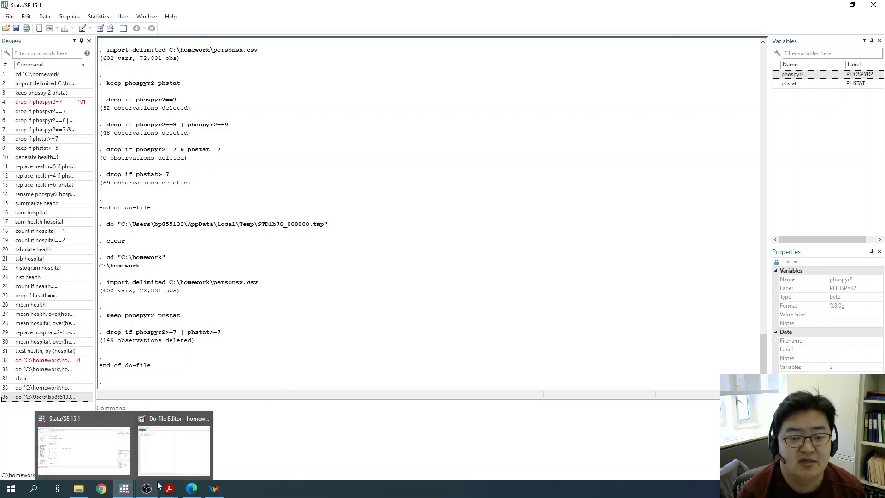
left_click(180, 442)
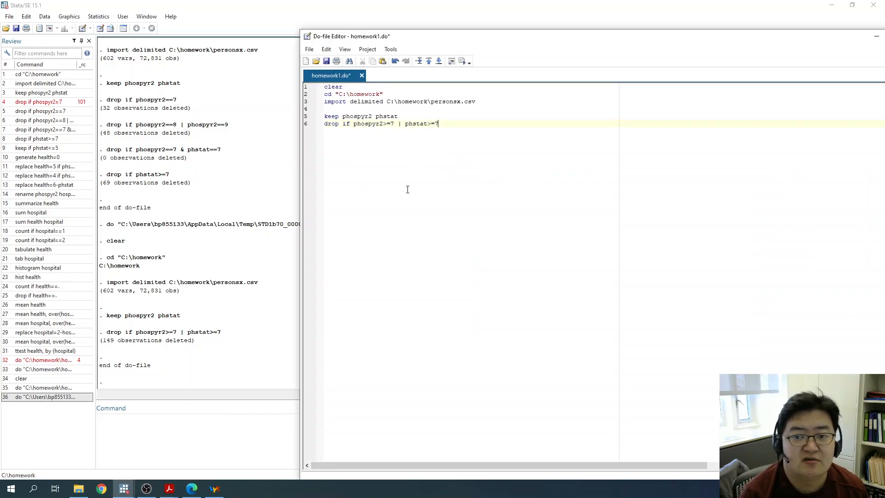
- Review the earlier results output and add generate health=6-phstat on line 8 of the do-file
left_click(242, 203)
scroll(235, 228, "up", 7)
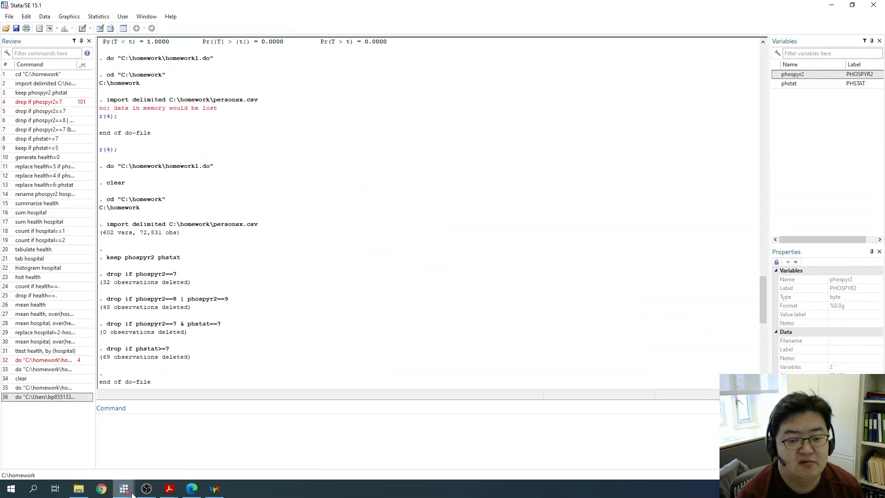
scroll(129, 415, "up", 20)
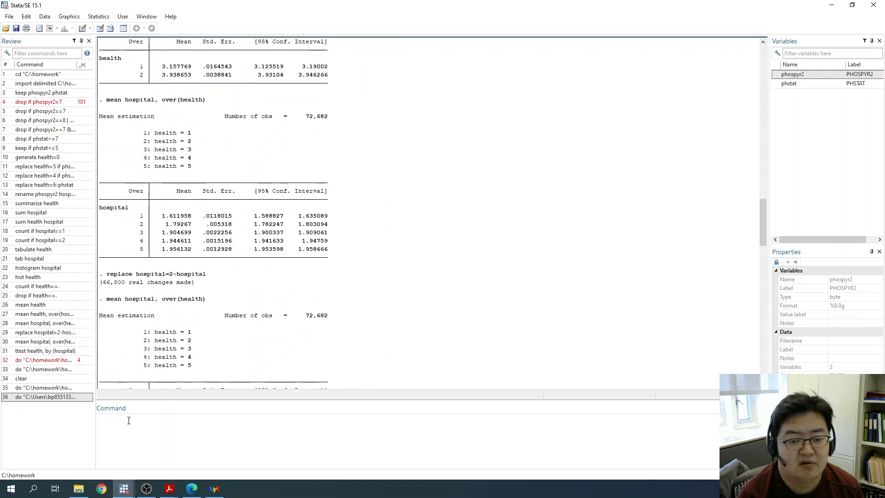
mouse_move(124, 489)
left_click(177, 442)
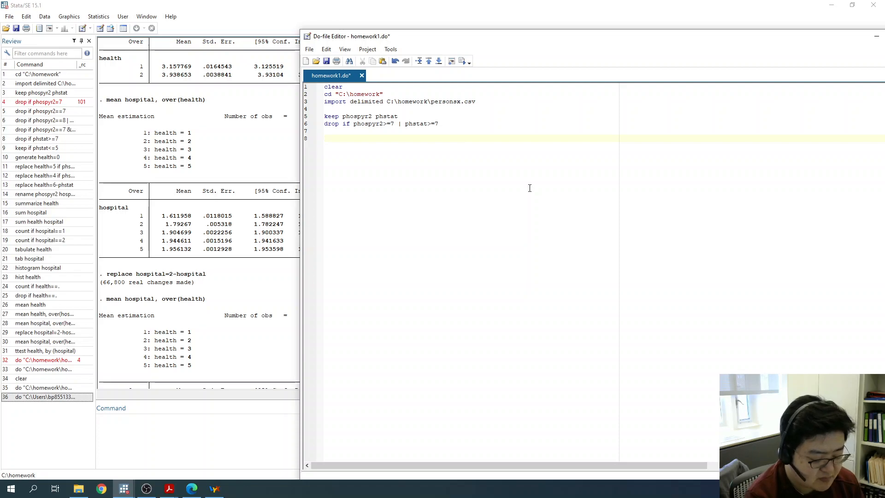
type("generate health")
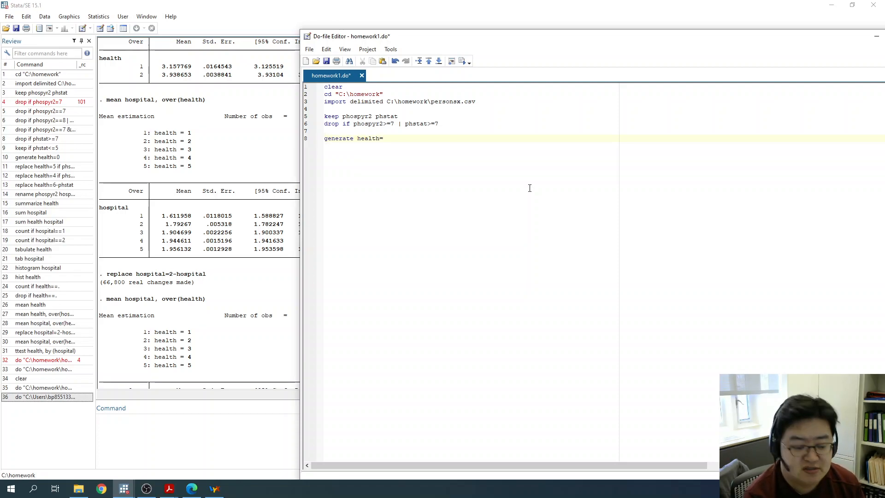
type("=6-phstat ")
type("genera")
type("te ho")
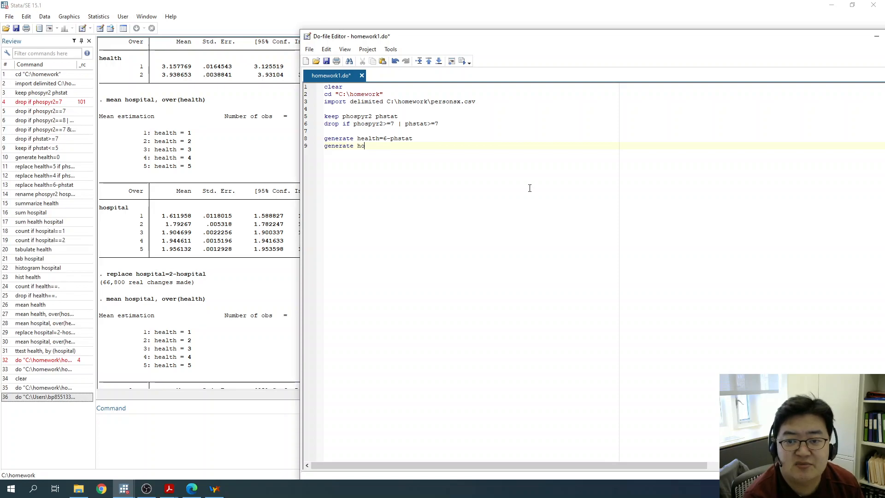
type("spital=2-phospyr2")
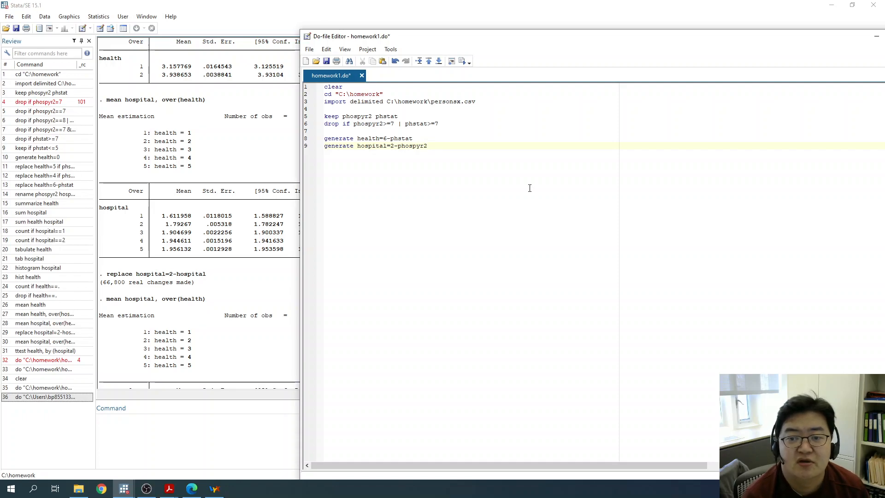
- Execute the do-file with the two generate commands and inspect the properties of the variable hospital
left_click(462, 61)
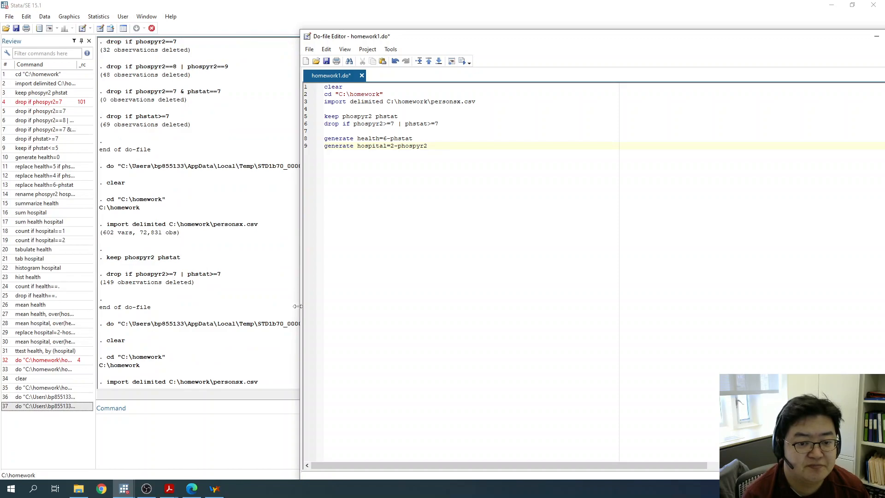
left_click(188, 275)
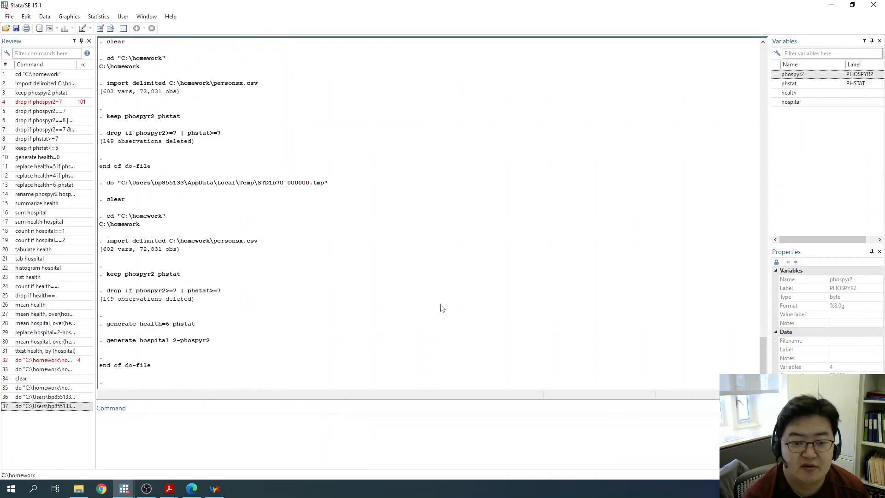
left_click(795, 102)
- Cross-tabulate the variables with tab health hospital and examine the table's health and hospital categories
left_click(240, 432)
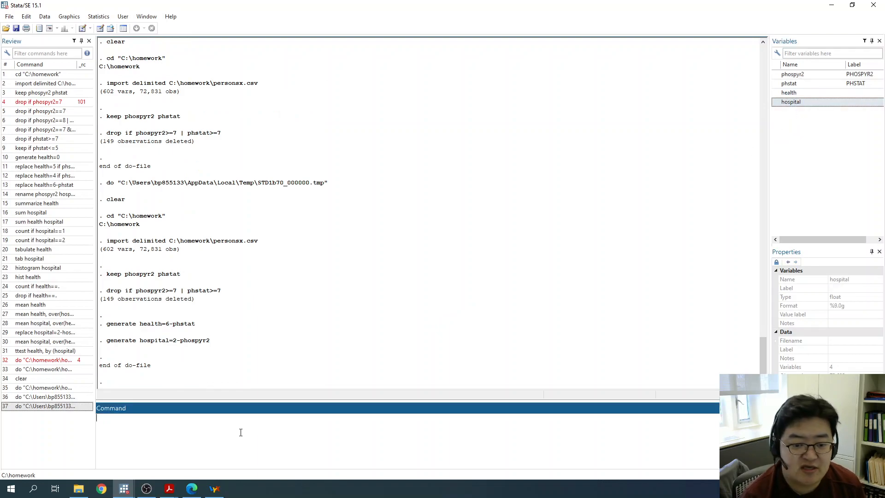
type("tab ")
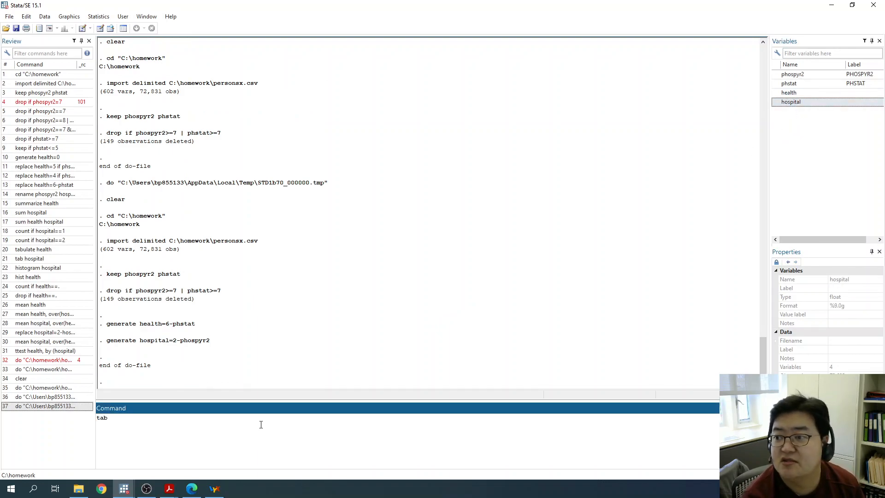
type("health shop")
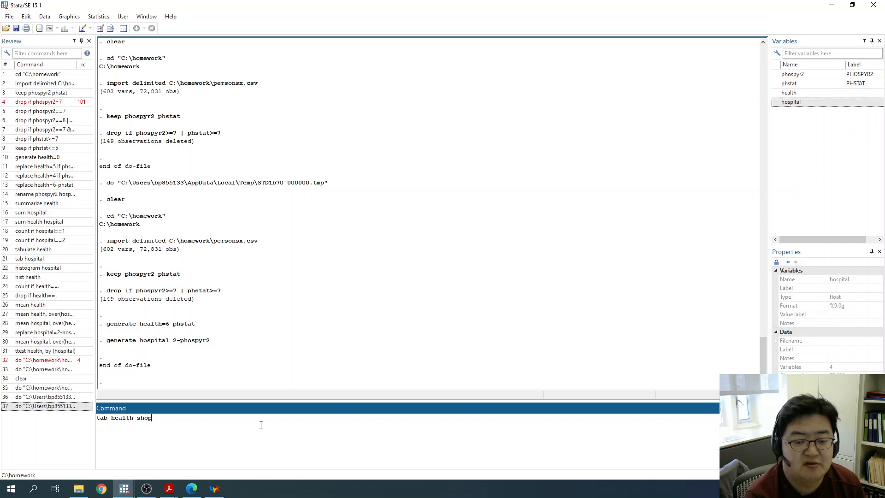
key("BackSpace")
type("hospital")
key("Return")
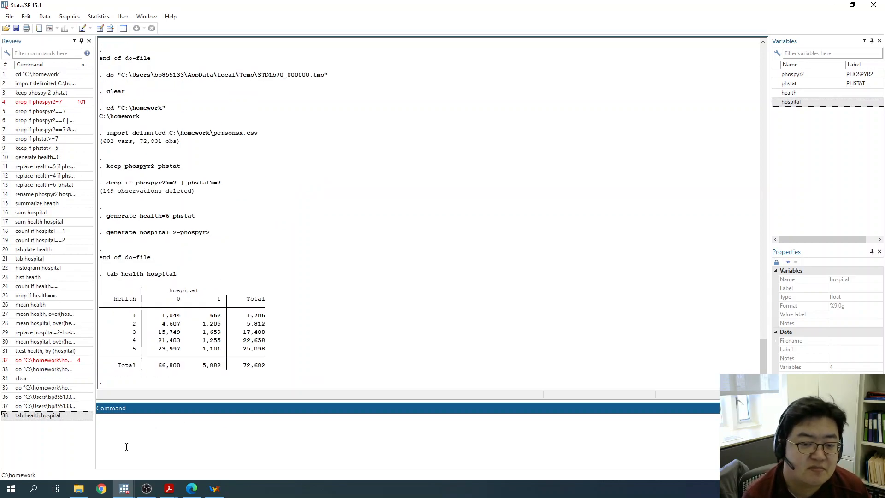
left_click(111, 279)
left_click_drag(121, 278, 176, 279)
left_click(146, 282)
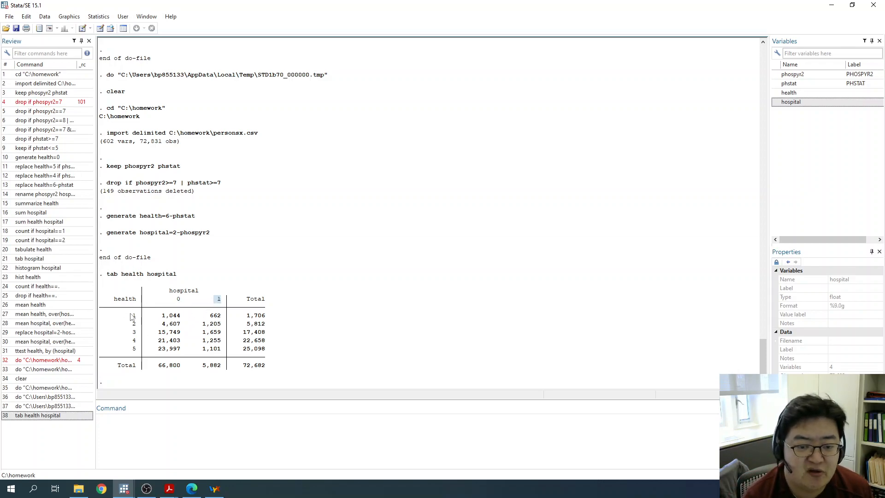
left_click_drag(132, 315, 138, 357)
left_click(138, 357)
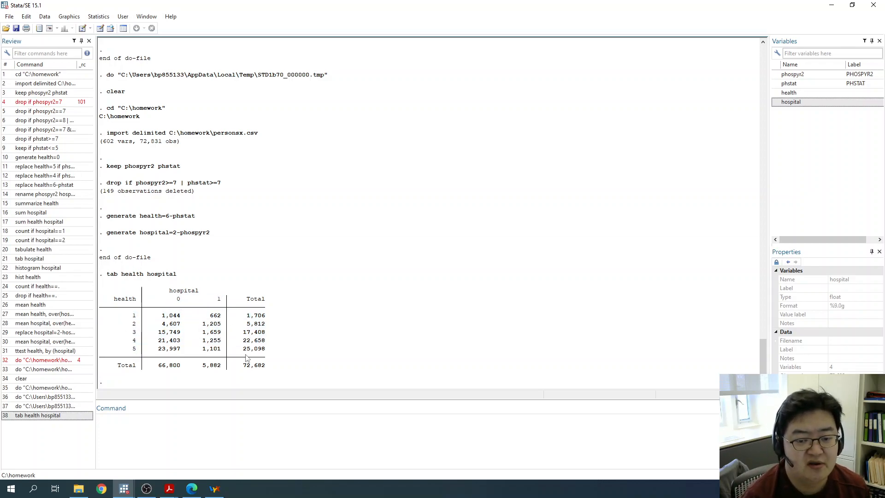
- Display summary statistics for both new variables with sum health hospital
left_click(336, 418)
type("sum health hospital")
key("Return")
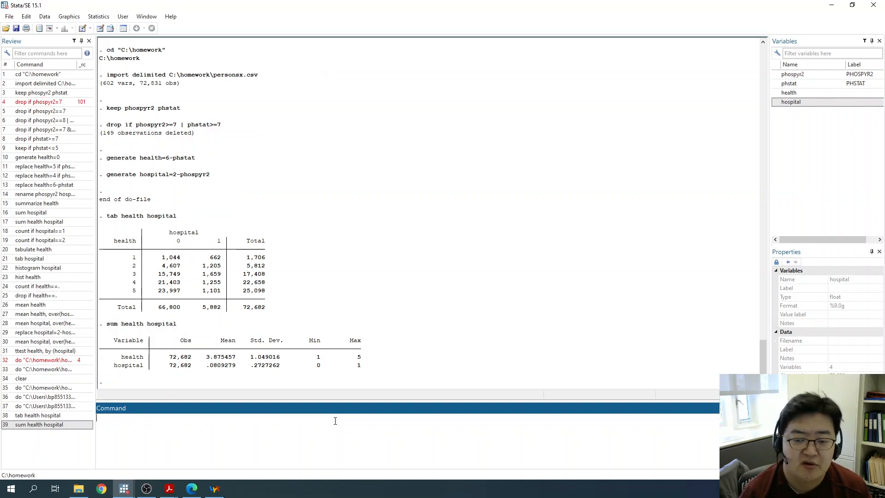
- Add mean health, over(hospital) on line 11 of the do-file, separated from the generate commands by a blank line
left_click(124, 489)
left_click(179, 442)
key("Return")
key("Return")
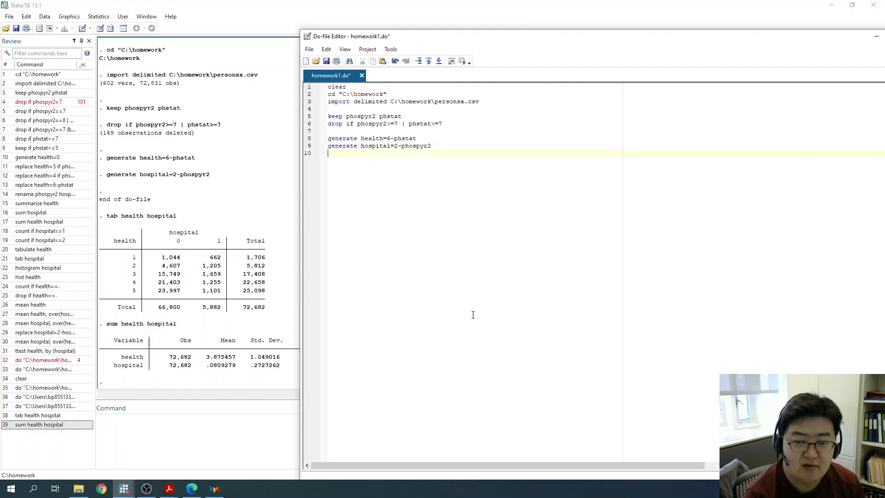
type("mean health, over(hospital)")
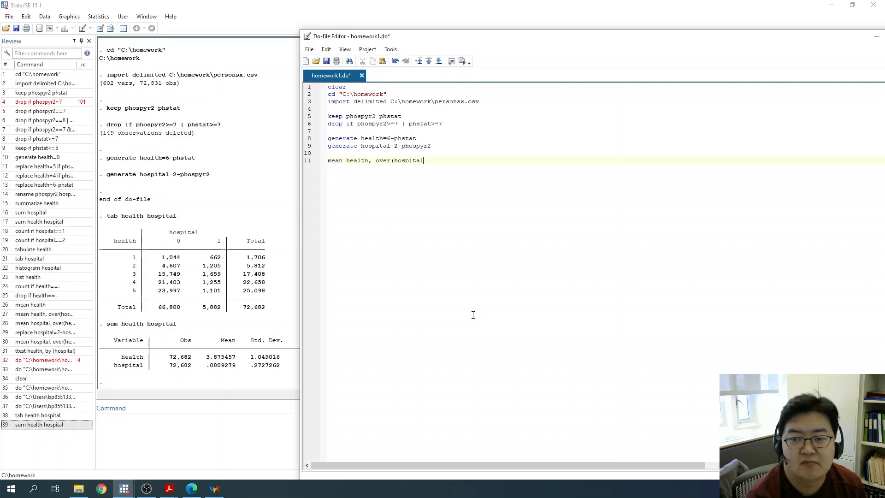
key("Return")
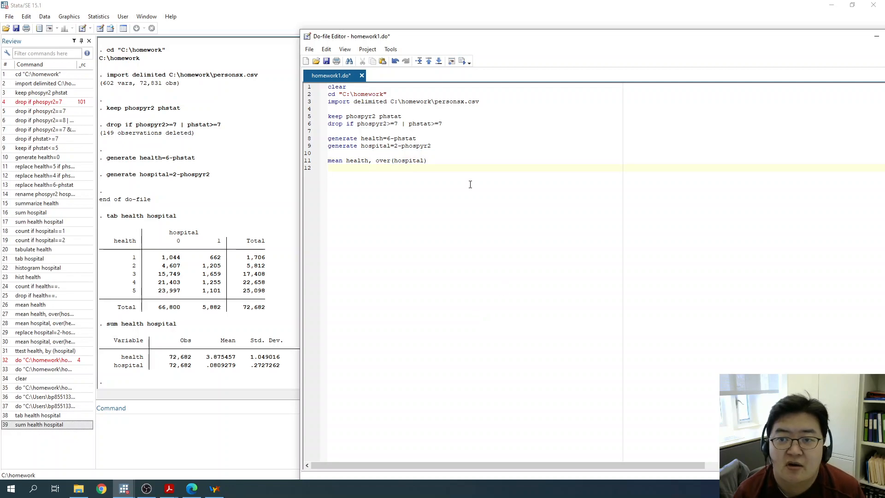
- Execute the do-file with the mean command and review its lines and the resulting estimation output
left_click(462, 61)
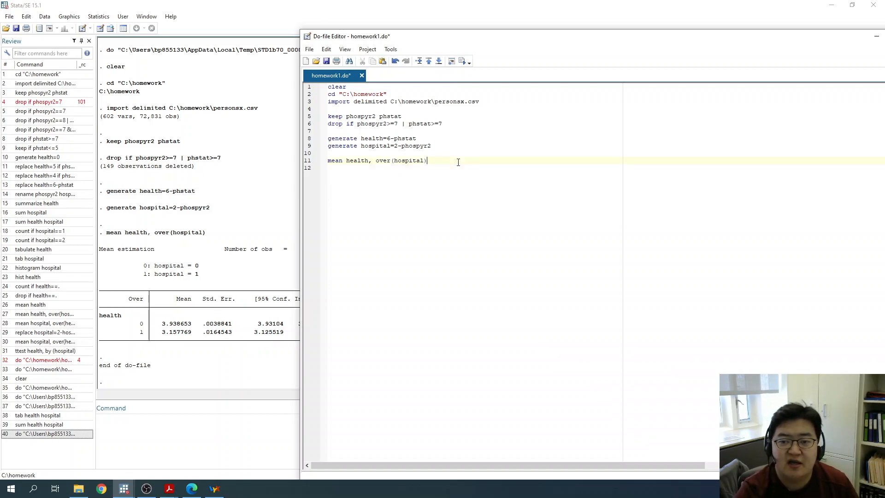
key("shift+Up")
key("shift+Up")
key("shift+Up")
key("shift+Up")
key("shift+Up")
key("shift+Up")
key("shift+Up")
key("shift+Up")
key("shift+Up")
key("shift+Up")
key("shift+Home")
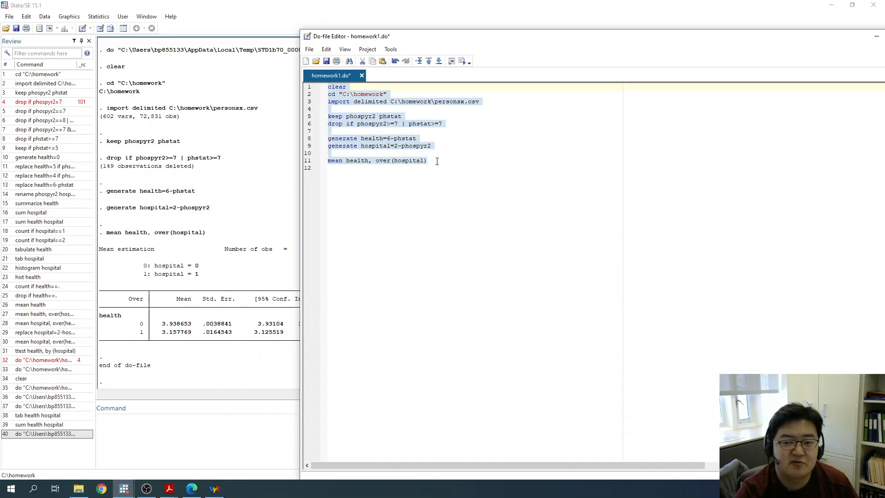
left_click(437, 161)
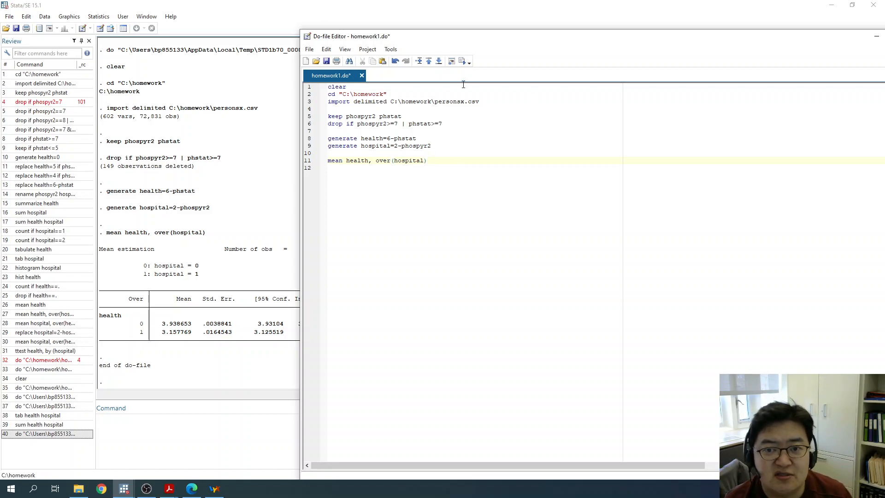
left_click(228, 188)
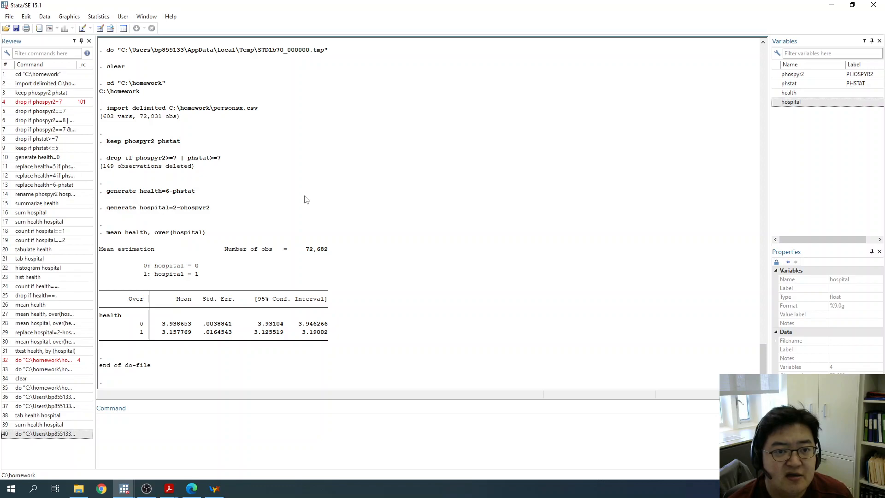
left_click(46, 18)
left_click(48, 18)
left_click(69, 16)
mouse_move(121, 18)
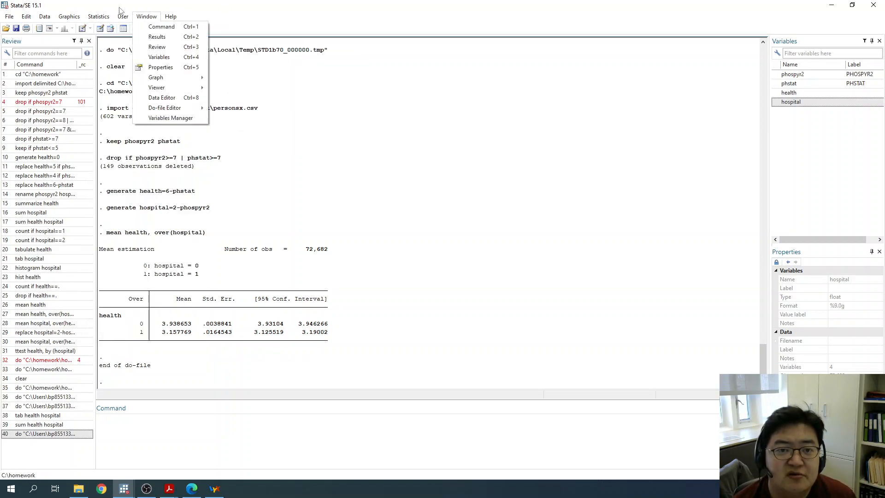
mouse_move(224, 30)
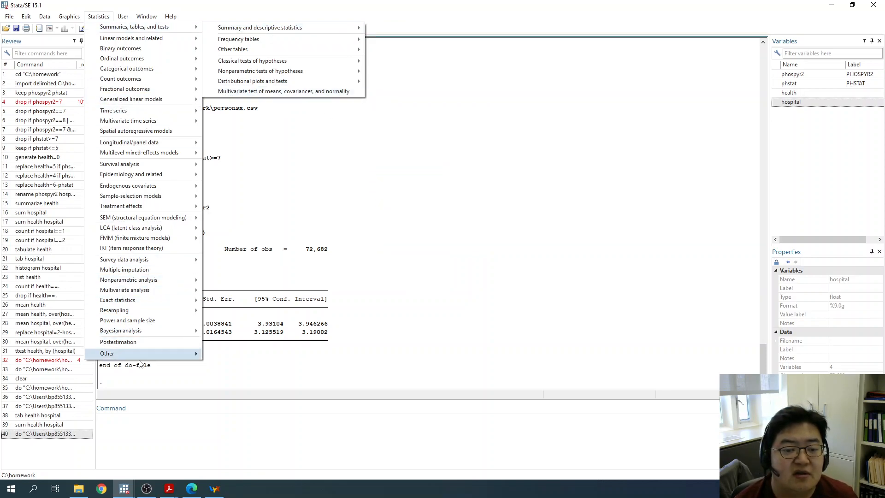
mouse_move(142, 357)
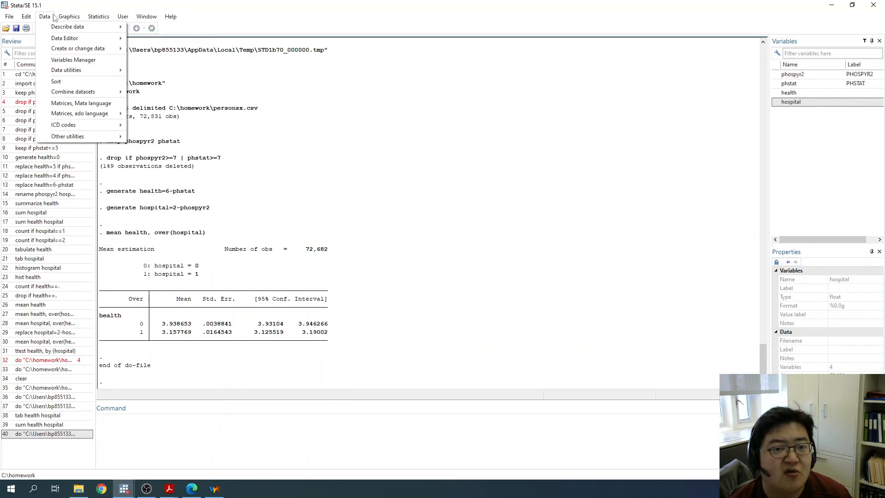
left_click(319, 144)
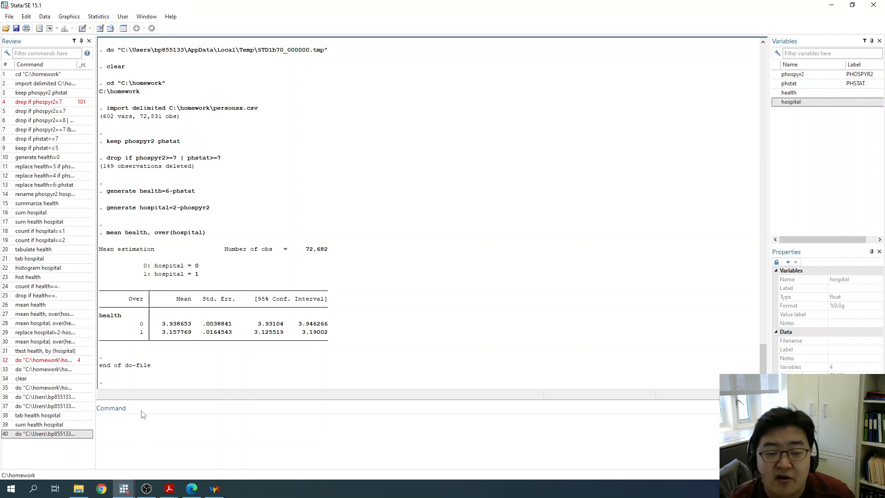
- Return to the do-file editor, save homework1.do and review its complete set of commands
mouse_move(125, 487)
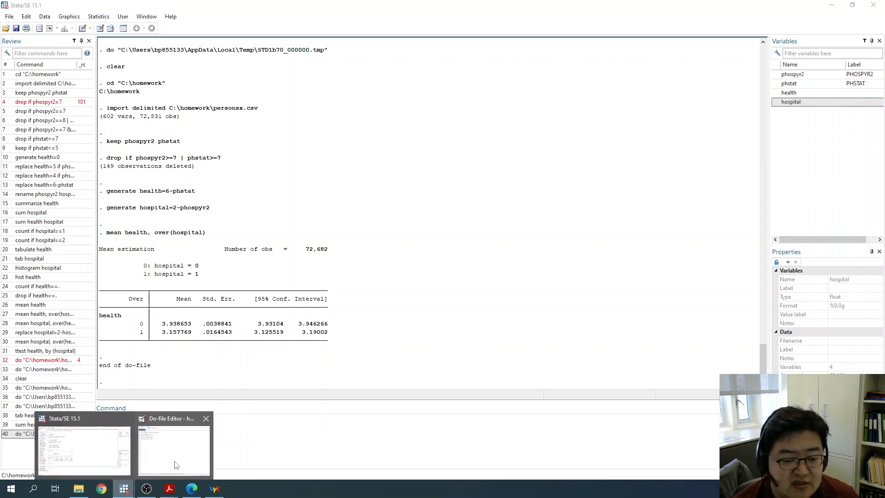
left_click(178, 462)
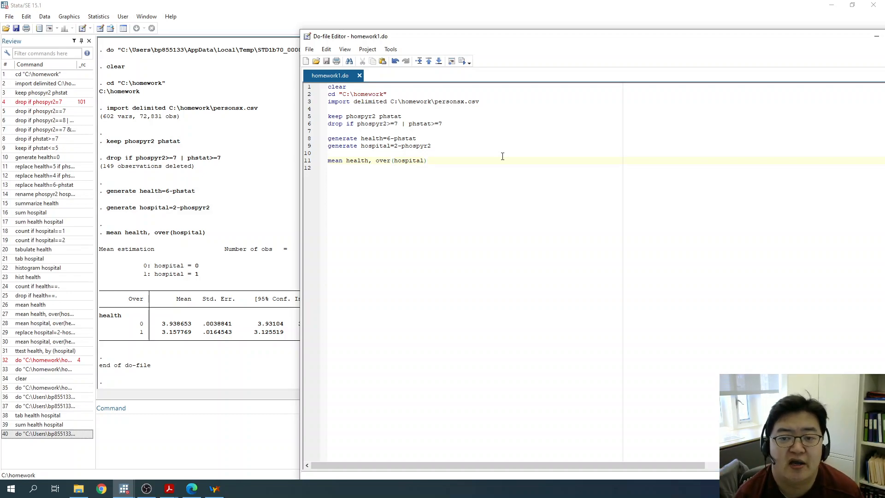
left_click_drag(435, 160, 328, 88)
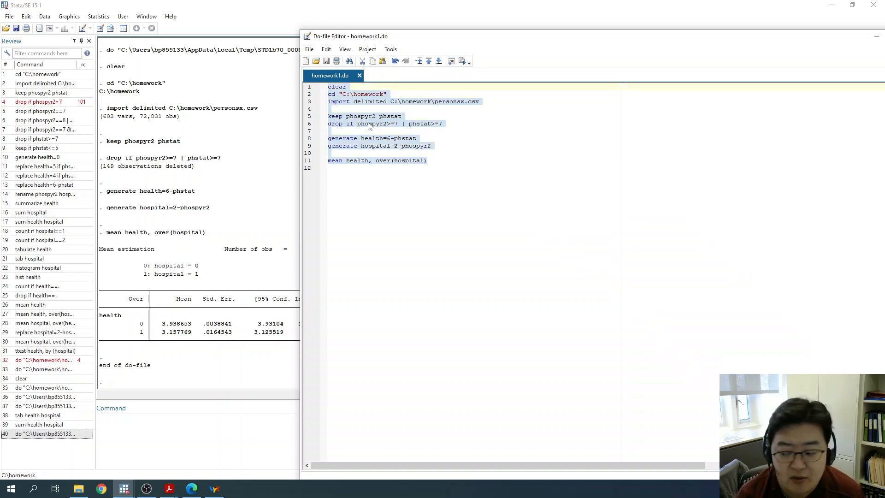
left_click(512, 247)
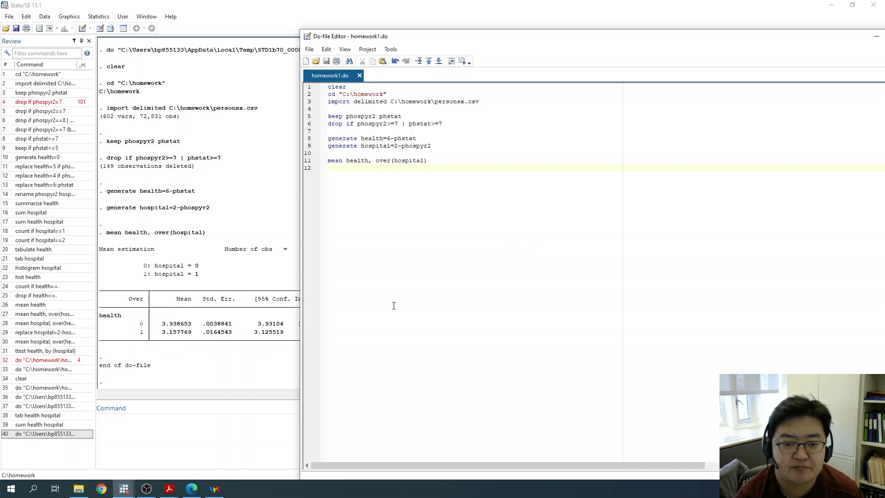
- Open the help entry for the mean command and read its syntax, description and options
left_click(213, 433)
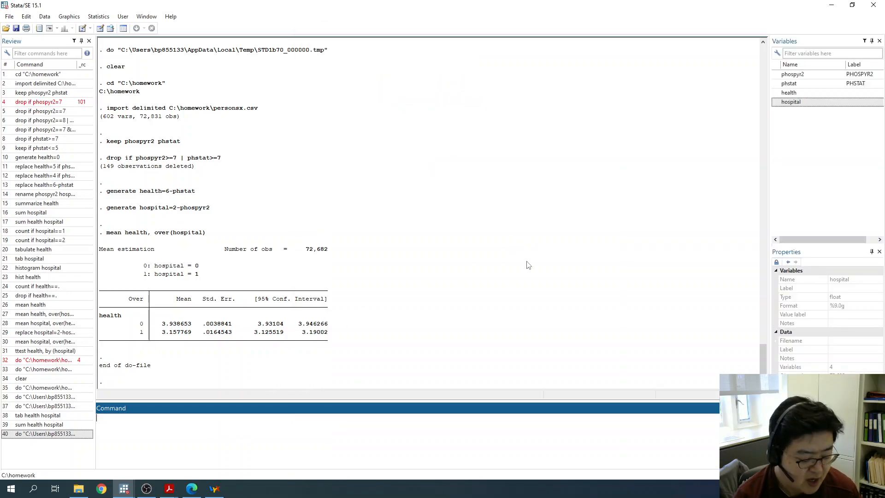
type("help tabulate")
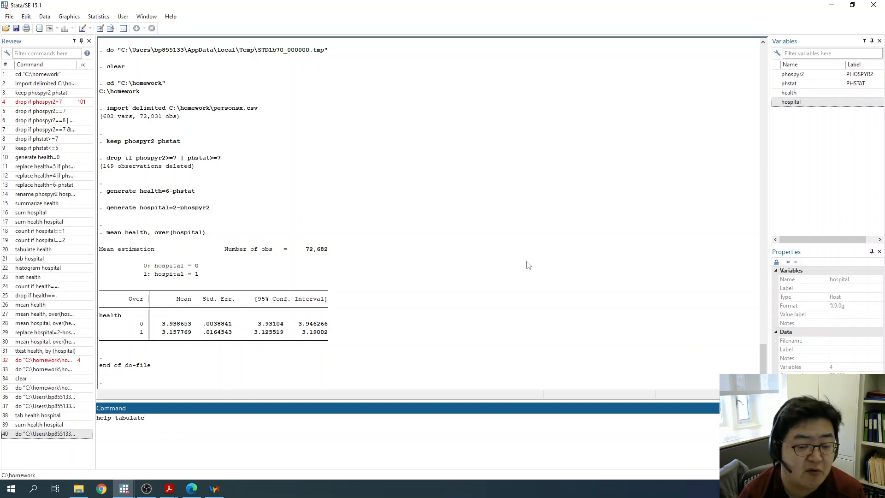
key("BackSpace")
key("BackSpace")
key("BackSpace")
key("BackSpace")
key("BackSpace")
key("BackSpace")
key("BackSpace")
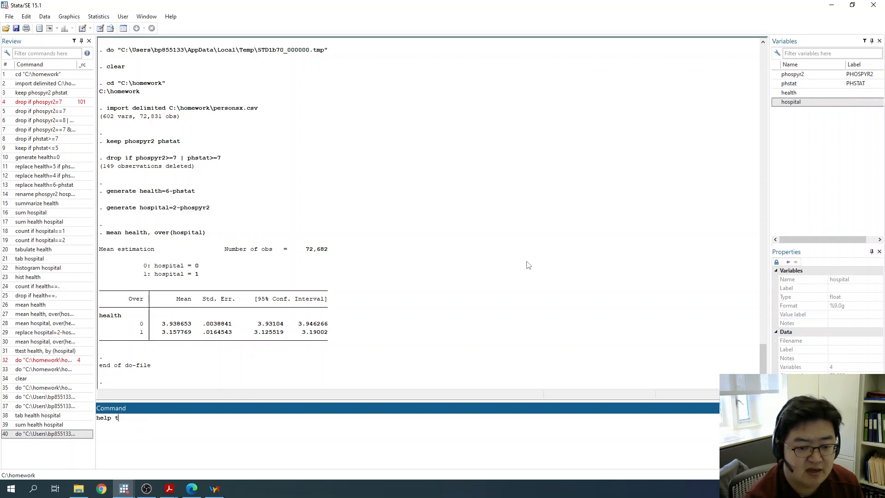
type("mean")
key("Return")
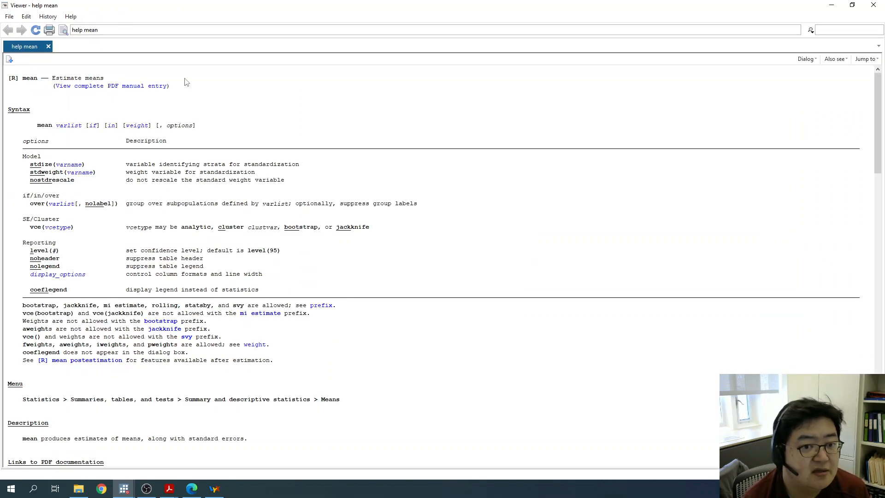
scroll(112, 109, "down", 13)
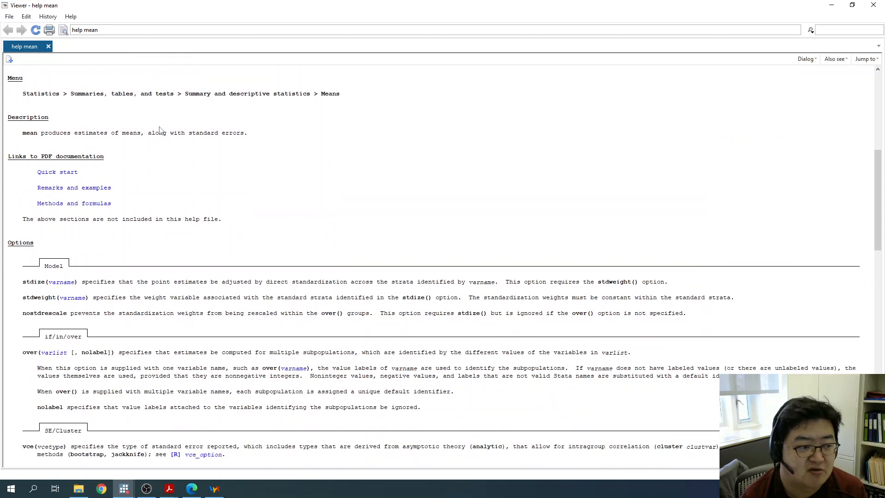
- Review the syntax of mean, open the linked varlist help entry, and return to the mean entry
scroll(173, 139, "up", 13)
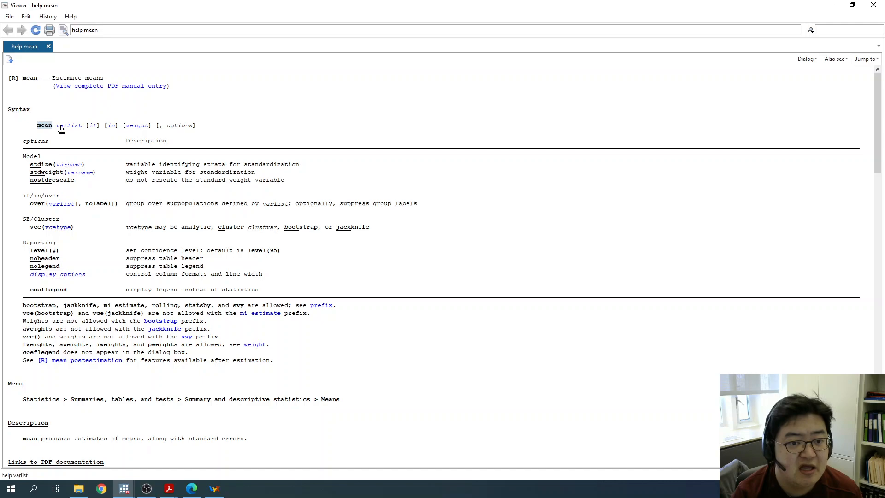
left_click(76, 126)
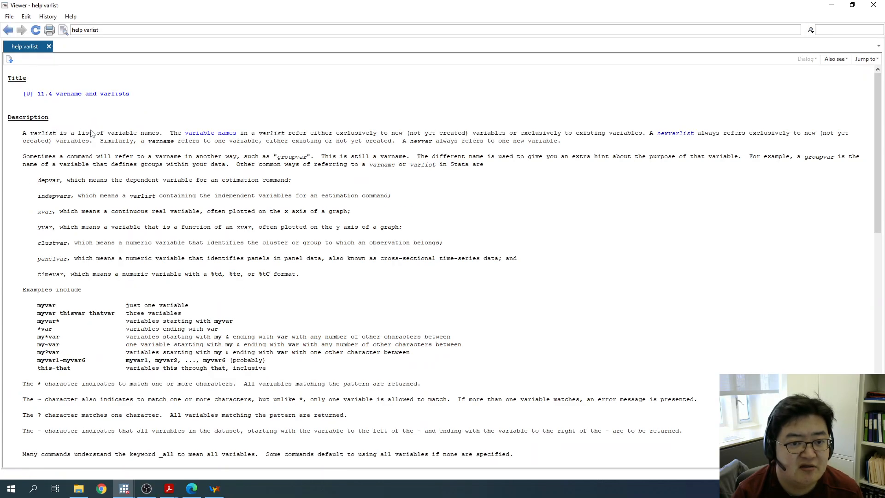
left_click(8, 31)
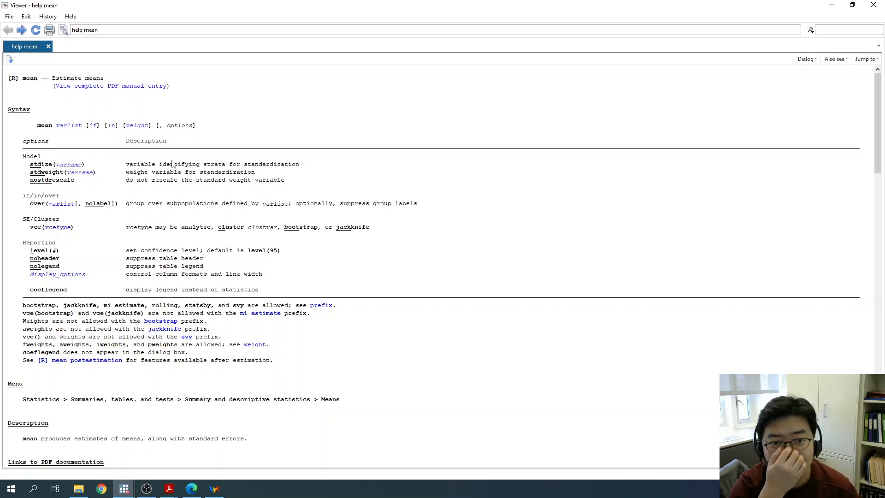
- Look up the help for tabulate and open its linked tabulate, summarize() entry
left_click(240, 29)
type("help")
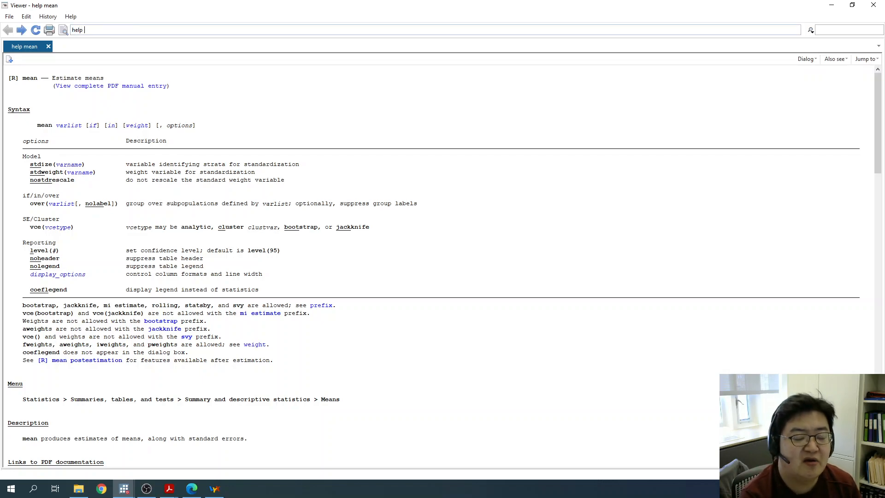
type(" tabulate")
key("Return")
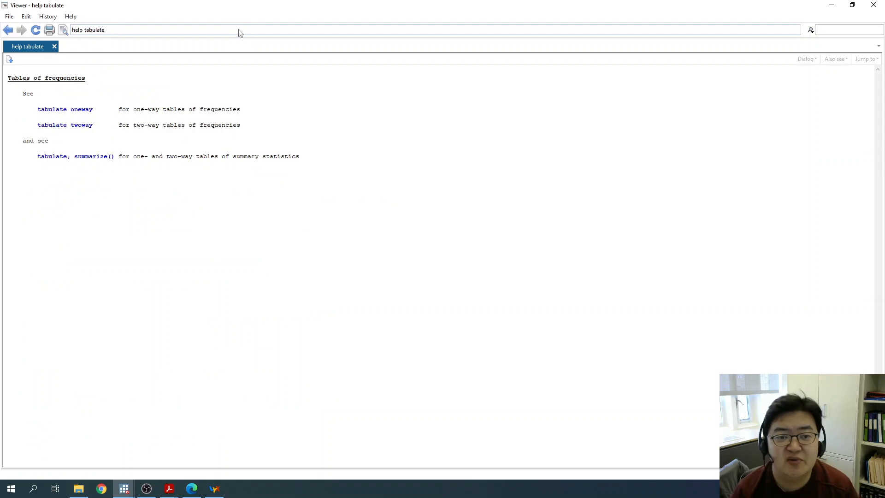
left_click(56, 159)
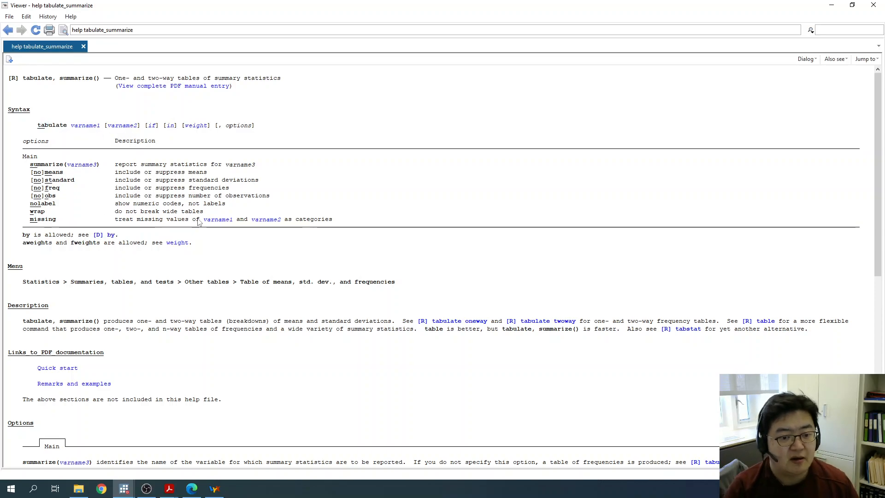
- Read the options and examples of the tabulate, summarize() entry, and close the help viewer
scroll(197, 219, "down", 15)
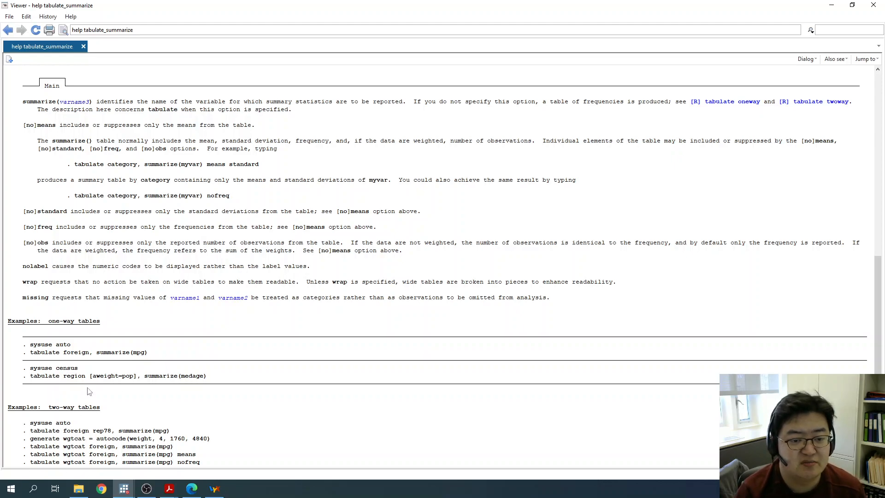
scroll(189, 277, "up", 5)
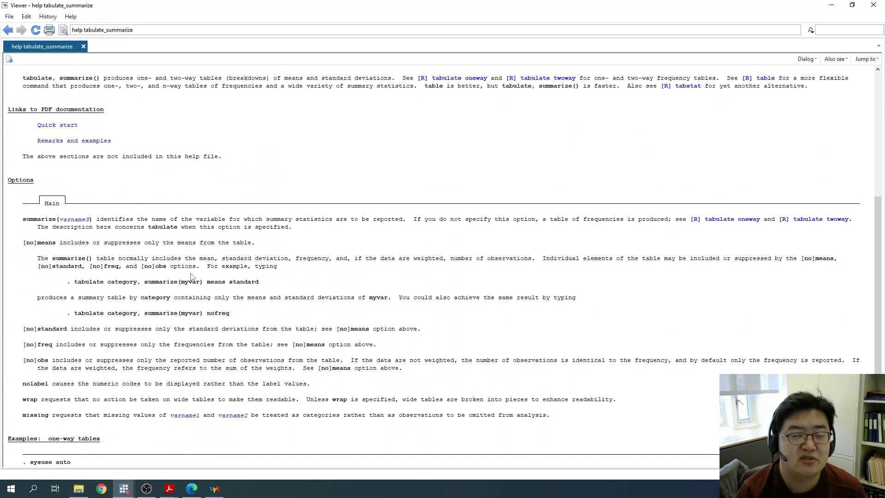
scroll(191, 276, "up", 5)
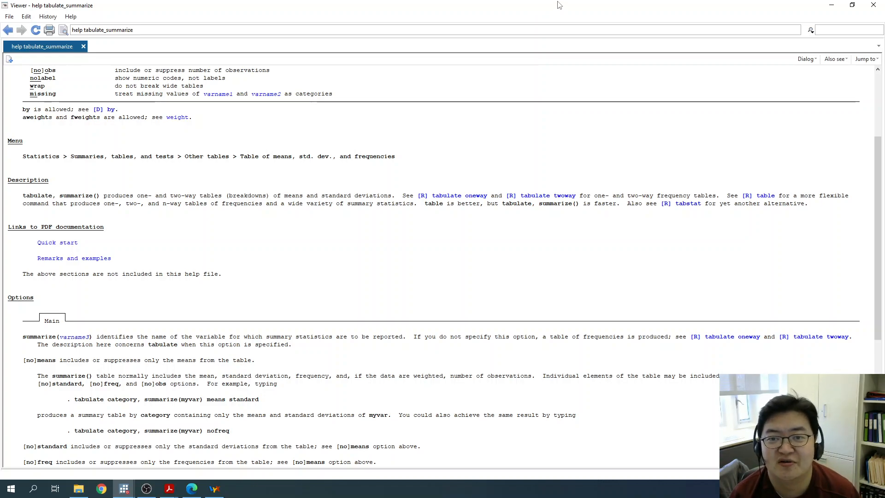
left_click(873, 6)
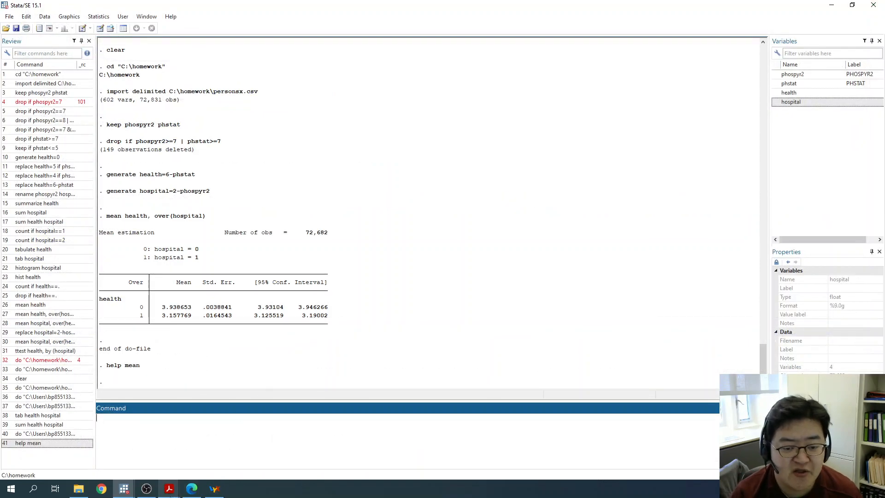
- Return to homework1.do in the do-file editor and go to the end of the drop command on line 6
mouse_move(126, 492)
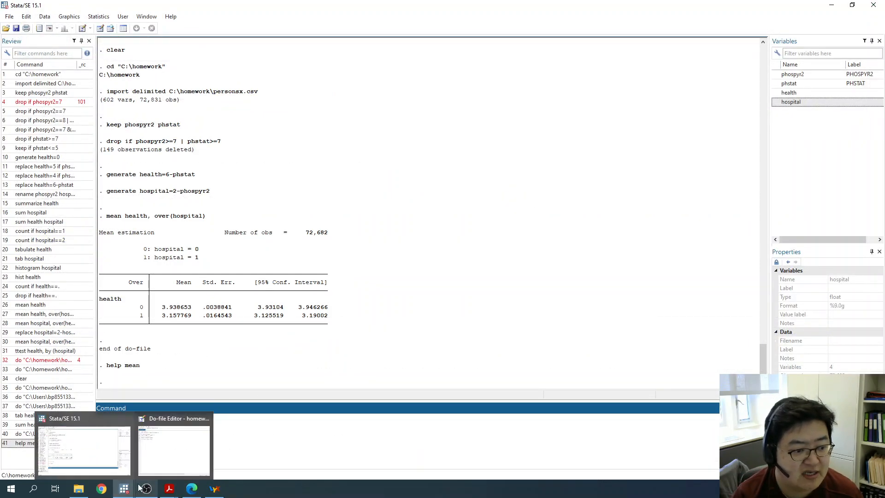
left_click(169, 459)
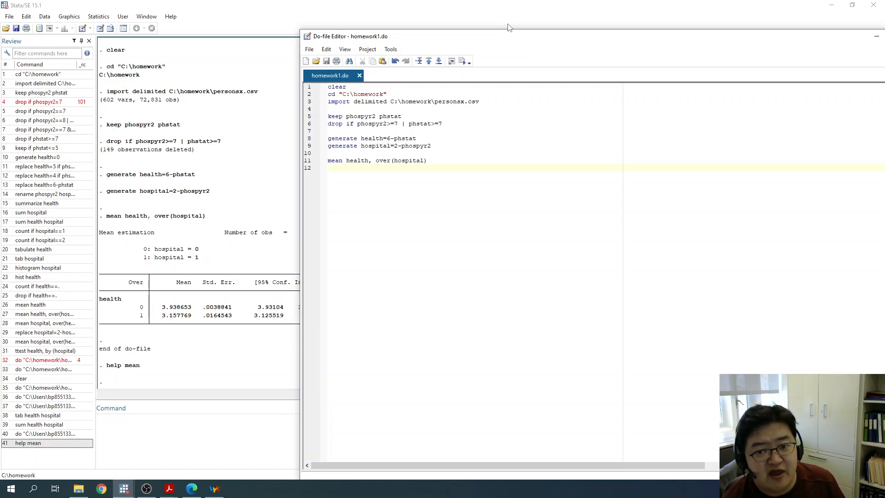
left_click(499, 127)
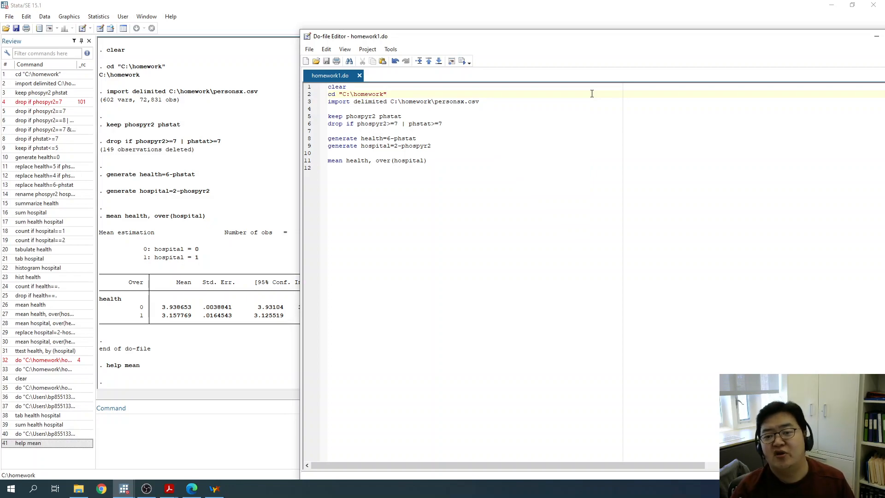
left_click_drag(442, 123, 325, 128)
left_click(482, 123)
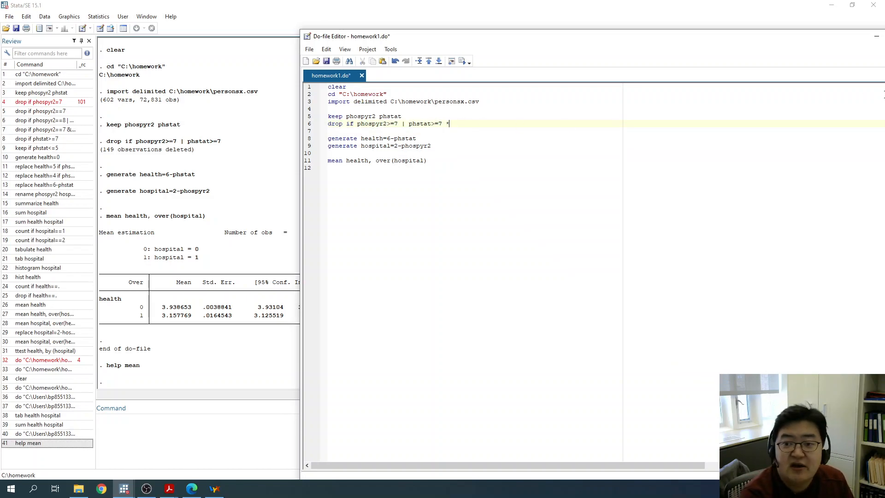
type("*remo")
key("BackSpace")
key("BackSpace")
key("BackSpace")
key("BackSpace")
key("BackSpace")
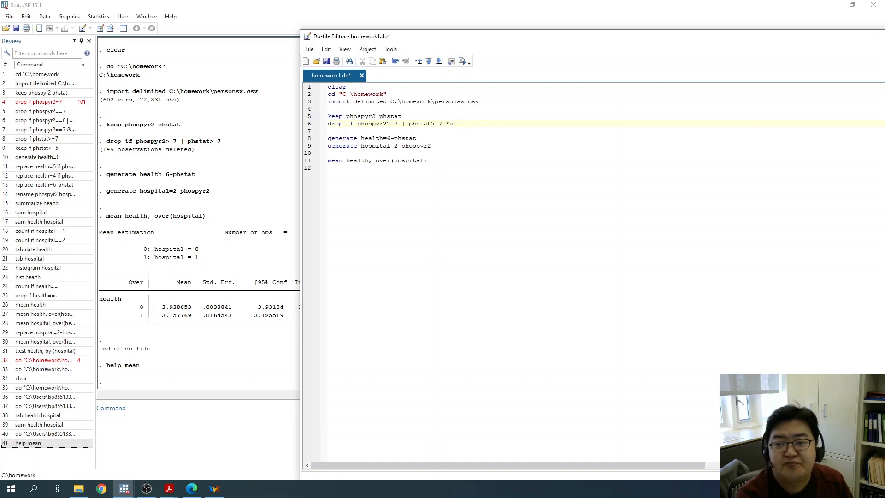
- Append the comment /*we drop this because they are "refused to answer" or "don't know" */ to the drop command on line 6
type("/*")
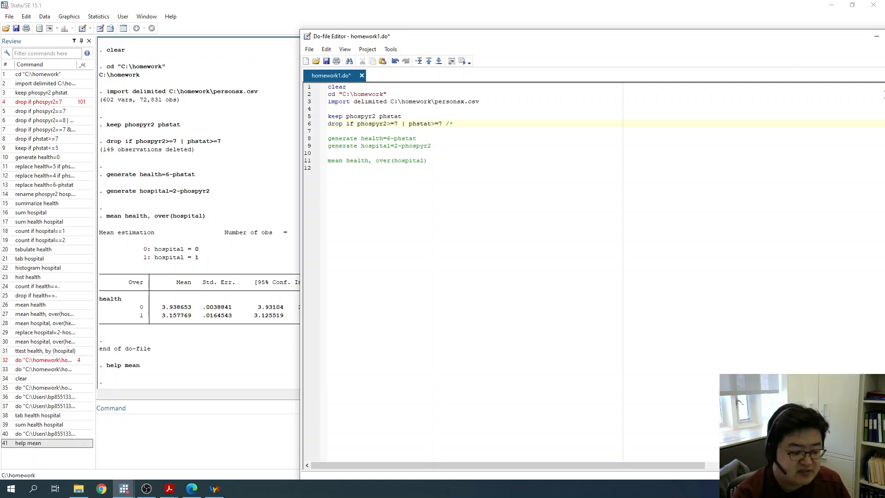
type("we drop thi")
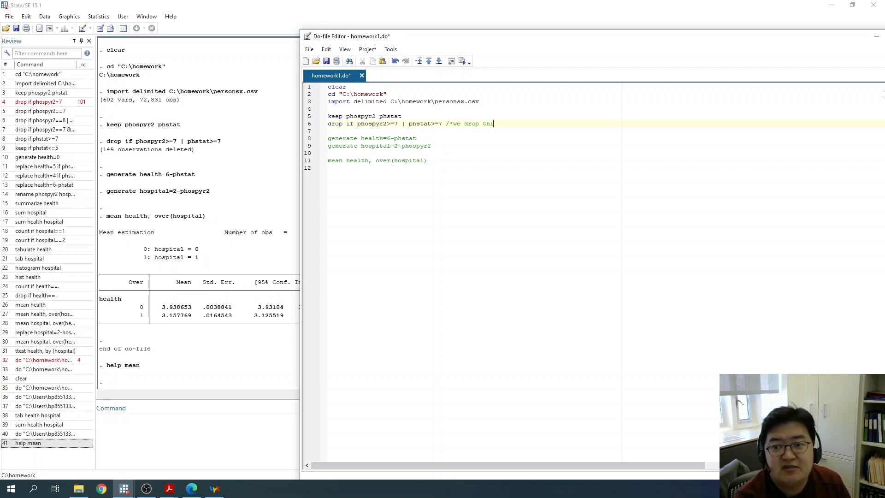
type("s because they")
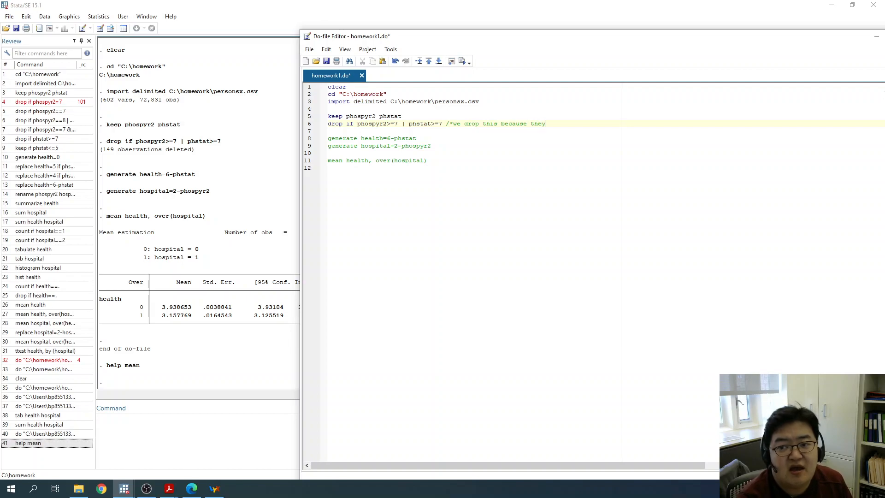
type(" are")
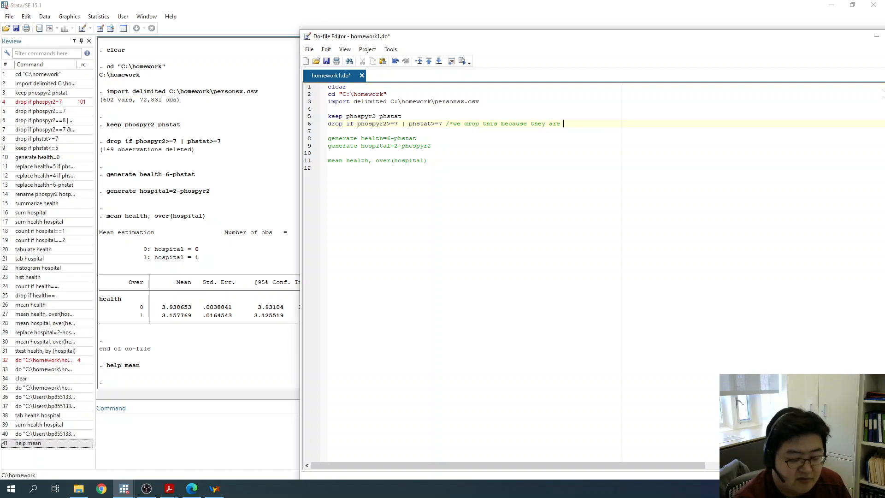
type(" refus")
key("BackSpace")
key("BackSpace")
key("BackSpace")
key("BackSpace")
key("BackSpace")
type("\"refused to answer\" or ")
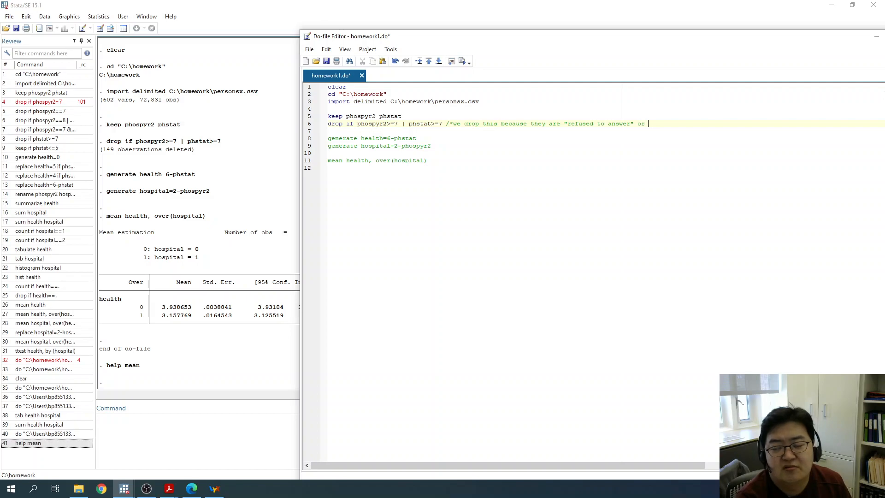
type("\"don't know\"")
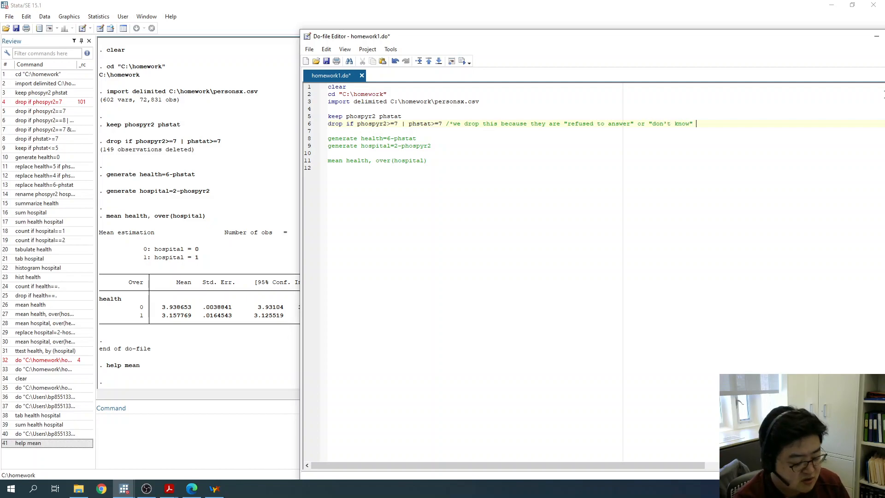
type(" */")
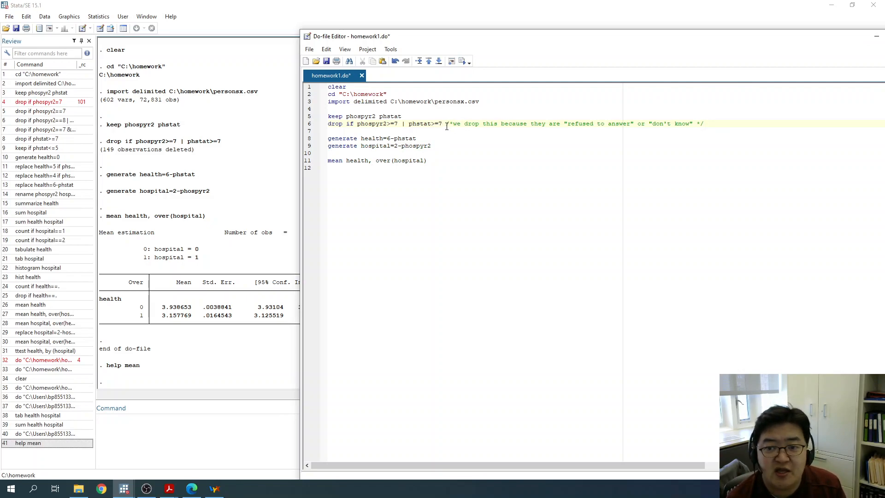
- Highlight the comment on line 6 and examine its opening delimiter, closing delimiter and enclosed text
left_click_drag(446, 126, 709, 123)
left_click(701, 153)
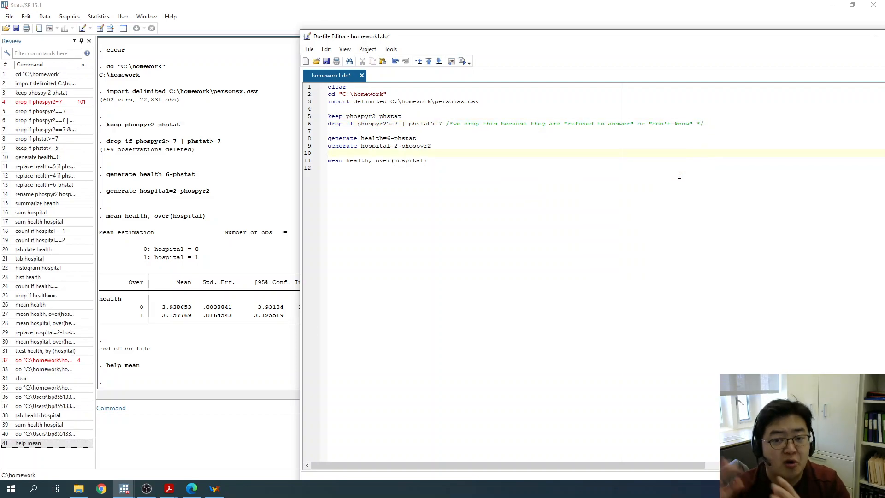
left_click(447, 124)
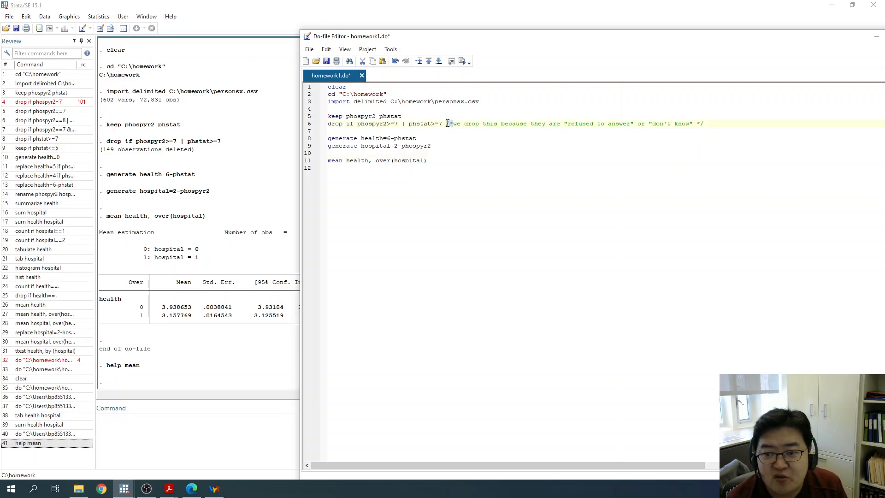
left_click_drag(450, 124, 453, 124)
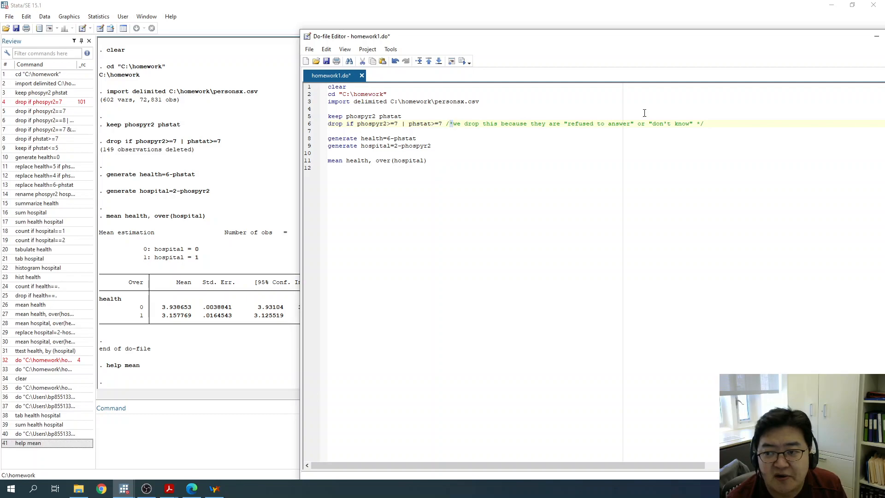
left_click_drag(697, 124, 701, 124)
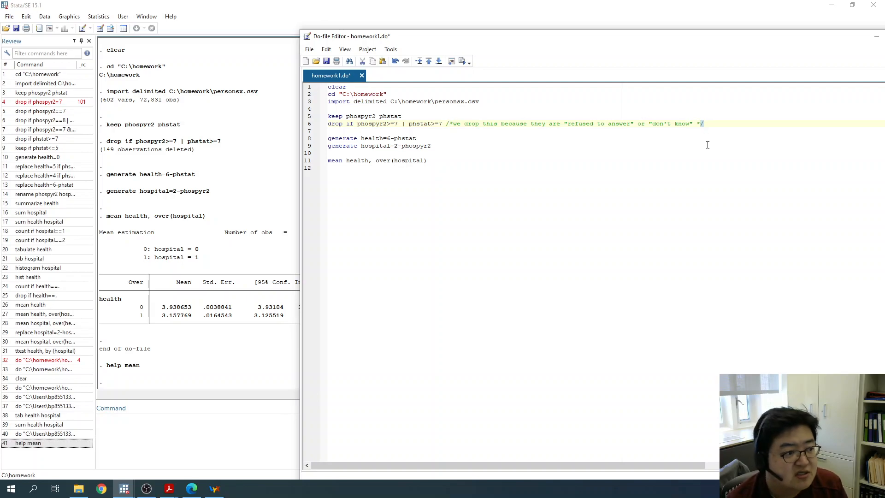
left_click_drag(446, 123, 452, 123)
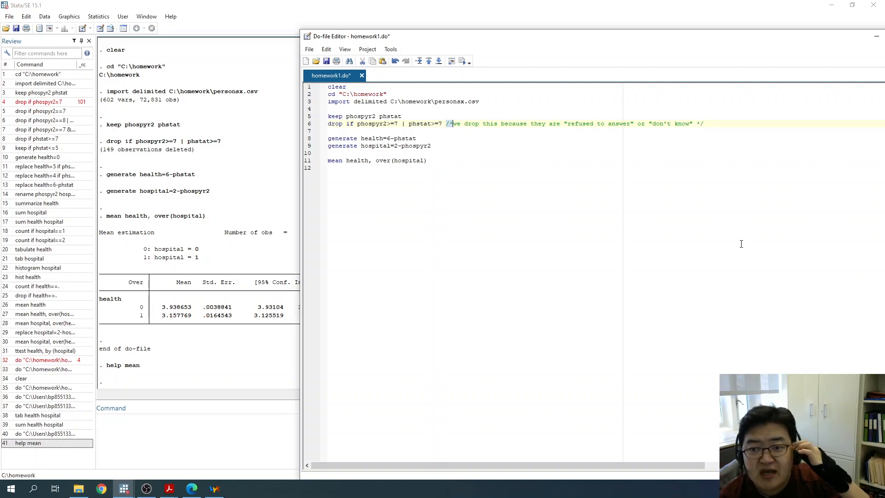
left_click(451, 124)
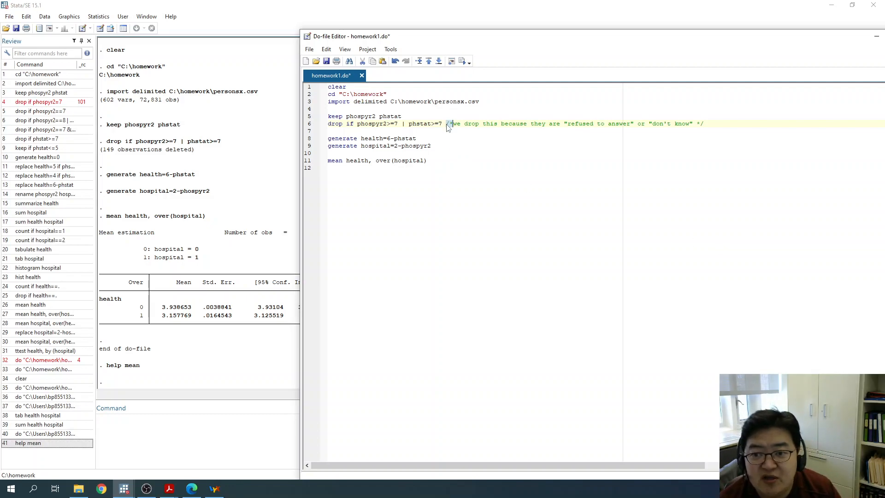
left_click(701, 123)
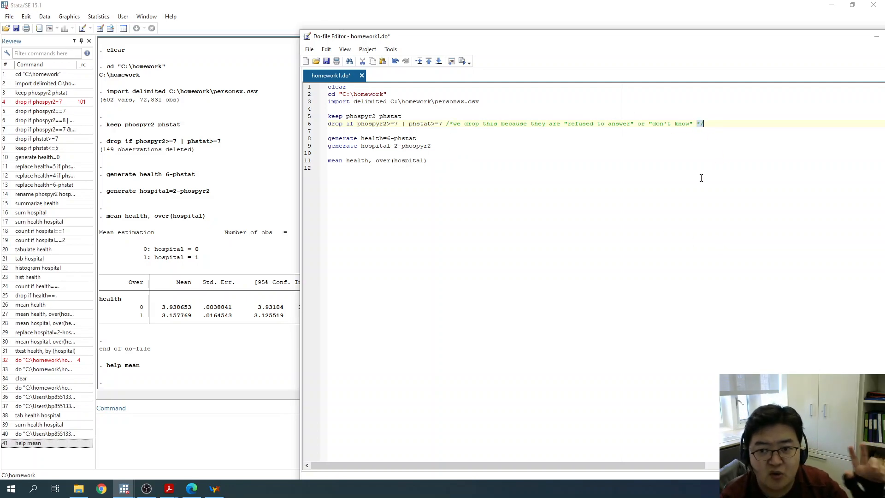
left_click_drag(452, 123, 697, 124)
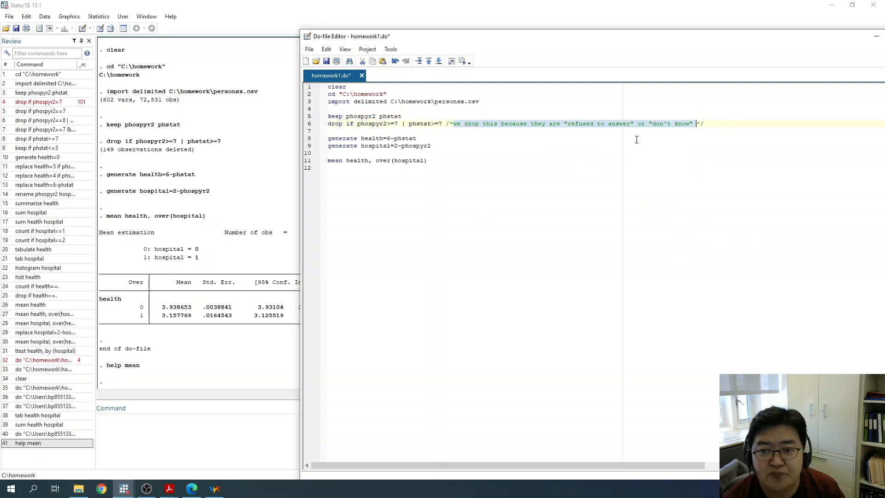
left_click(658, 153)
- Comment out the command drop if phospyr2>=7 | phstat>=7 on line 6 by enclosing it in /* and */
left_click(329, 125)
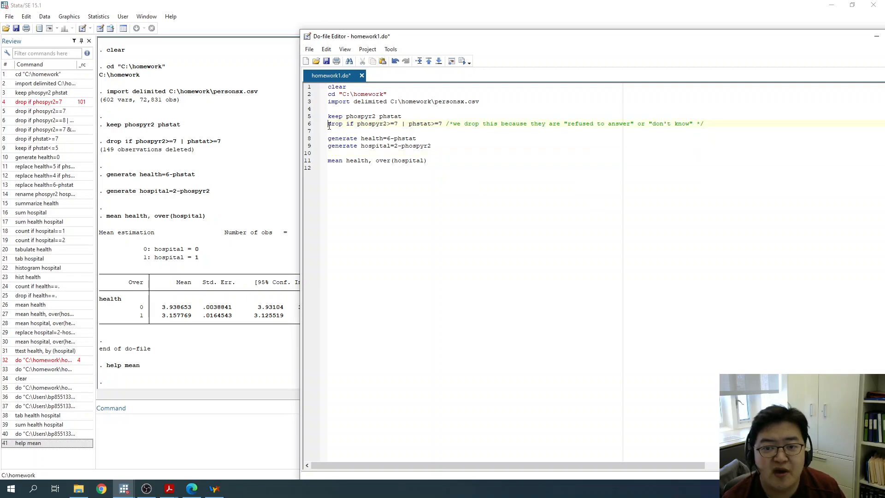
type("/*")
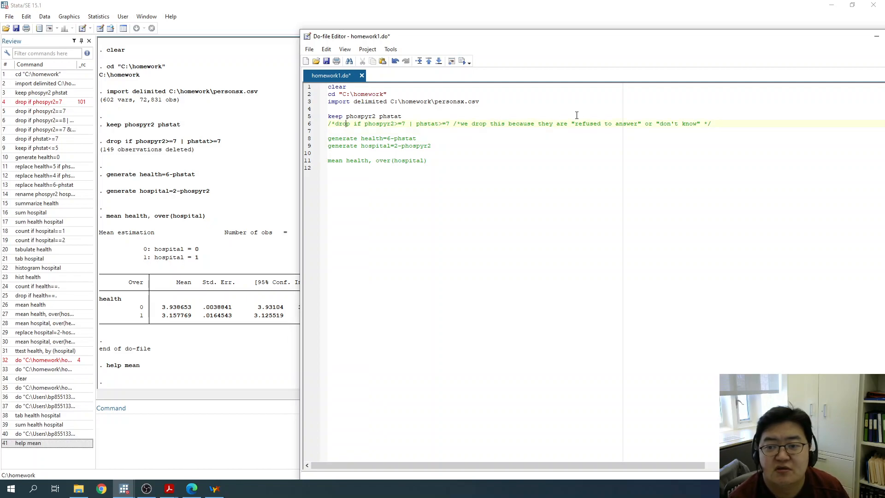
type("*/")
- Add the separate commands drop if phospyr2>=7 and drop if phstat>=7 on lines 8 and 9, below the commented-out drop command
key("Return")
key("Return")
key("Up")
type("drop if p")
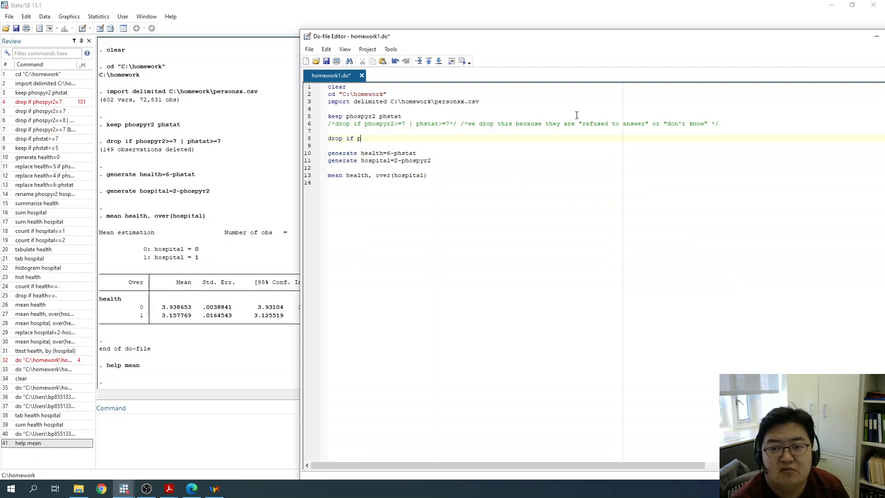
type("hospyr2>=7")
key("Return")
type("dr")
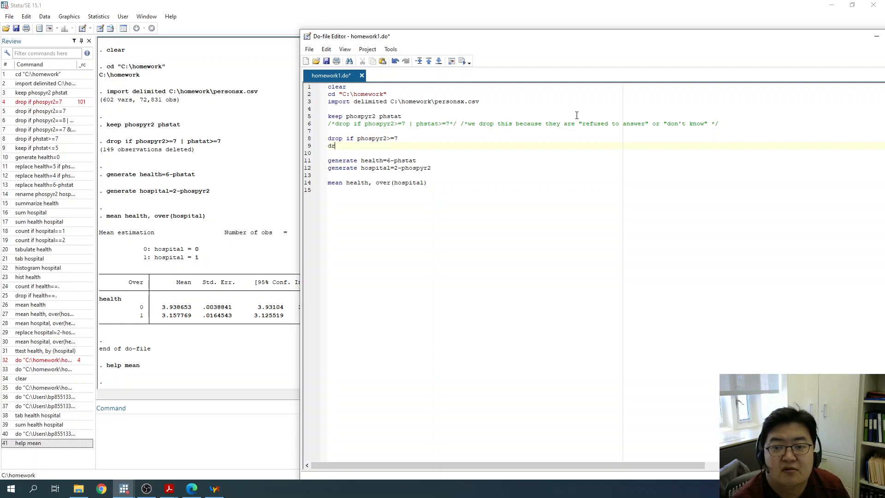
type("op if phstat")
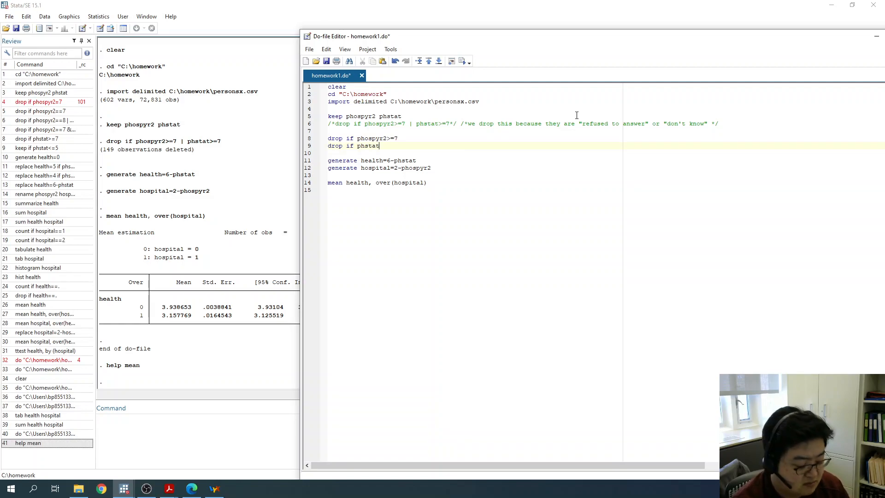
type(">=7")
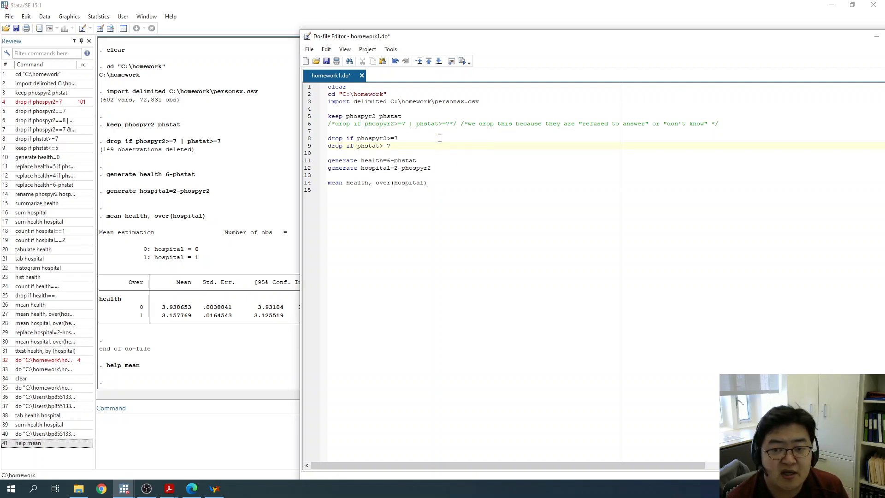
- Comment out the two separate drop commands on lines 8 and 9 together by enclosing them in one /* and */ pair
left_click_drag(327, 124, 461, 124)
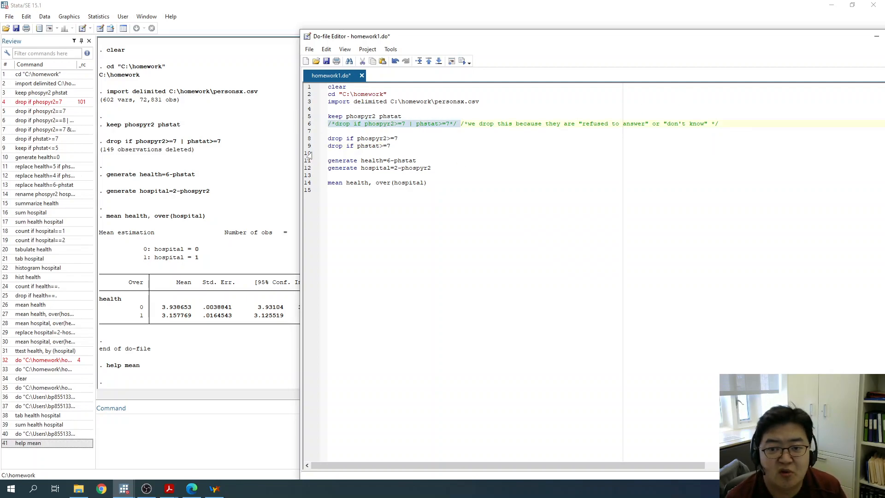
left_click_drag(329, 138, 365, 145)
left_click(330, 139)
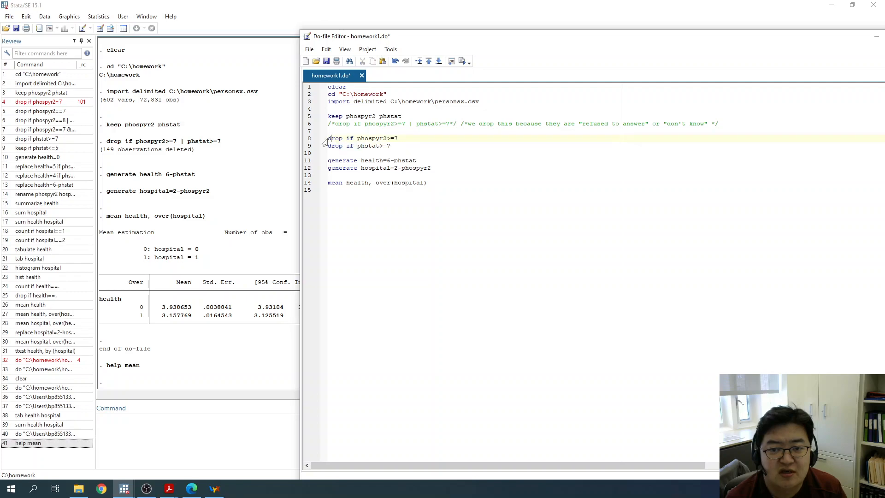
type("/*")
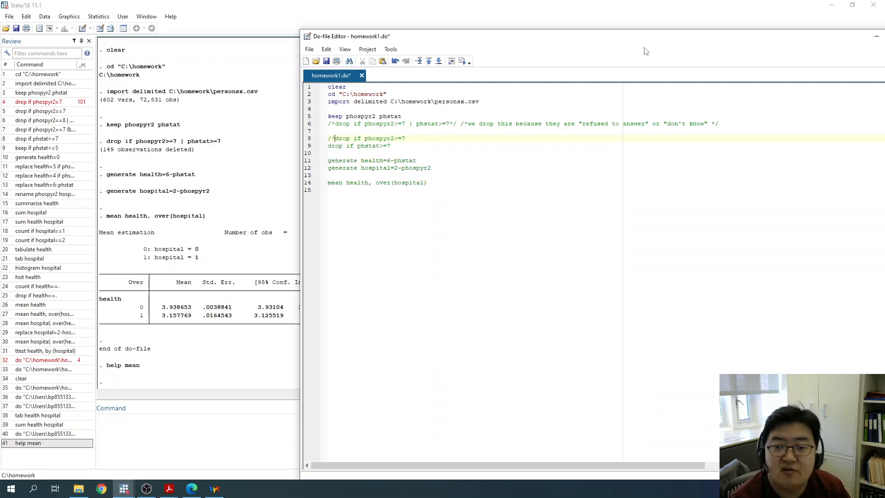
type("*/")
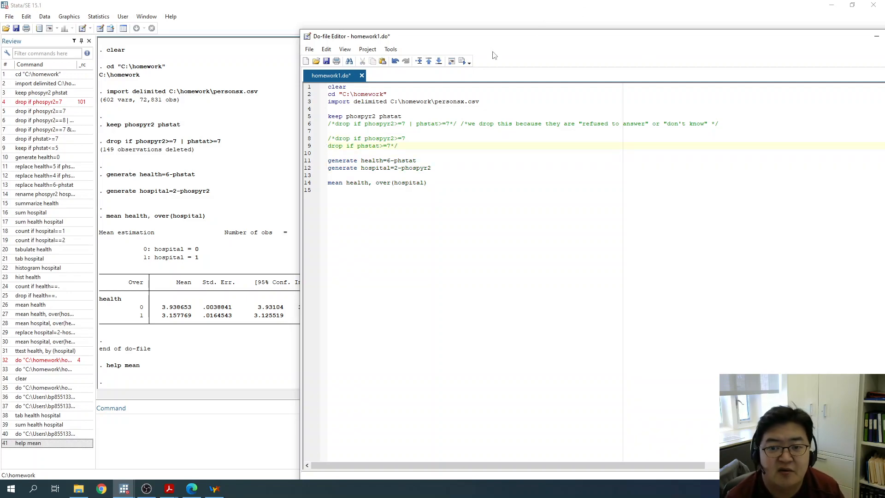
- Reactivate the combined drop command on line 6 by removing its enclosing /* and */, keeping the explanatory comment after it
left_click(337, 124)
key("BackSpace")
key("BackSpace")
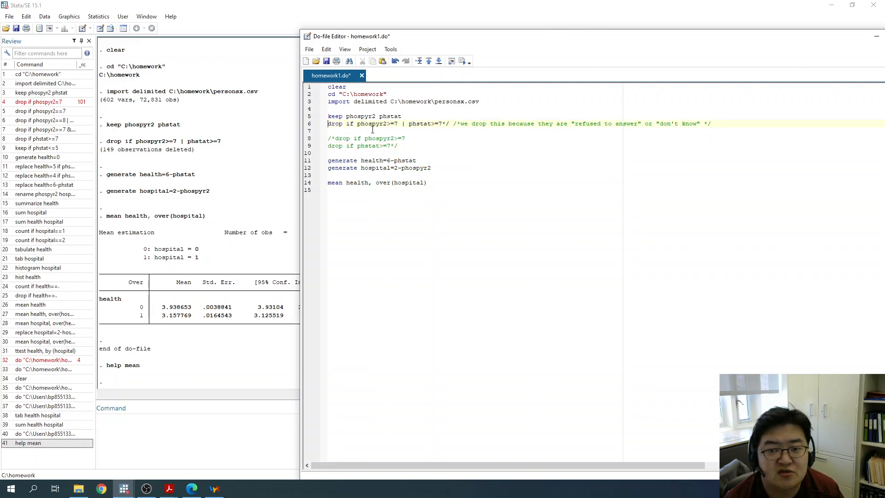
key("Delete")
key("Delete")
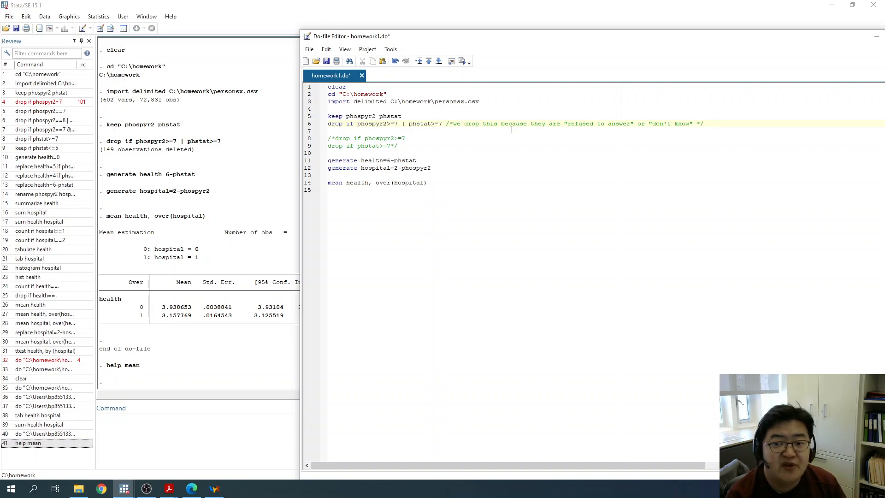
- Highlight the two-line commented block on lines 8 and 9 and examine its closing delimiter
left_click_drag(401, 145, 328, 138)
left_click(328, 138)
left_click(398, 145)
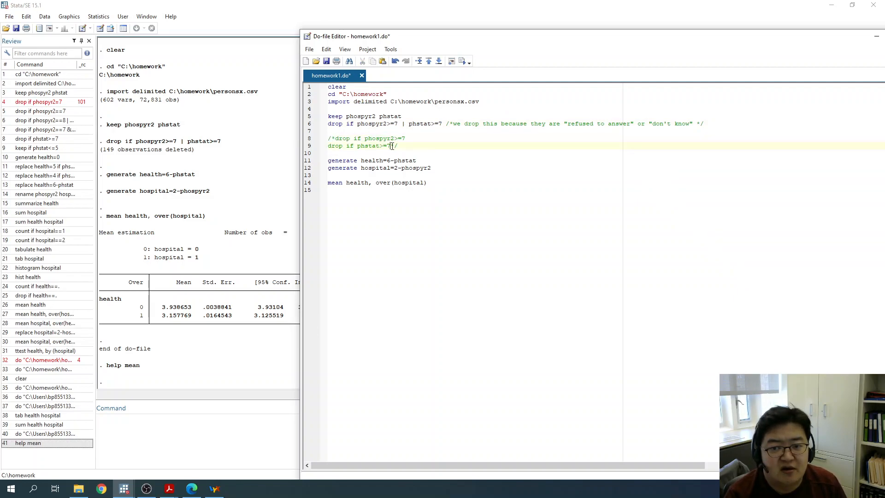
left_click_drag(397, 146, 390, 146)
left_click(433, 155)
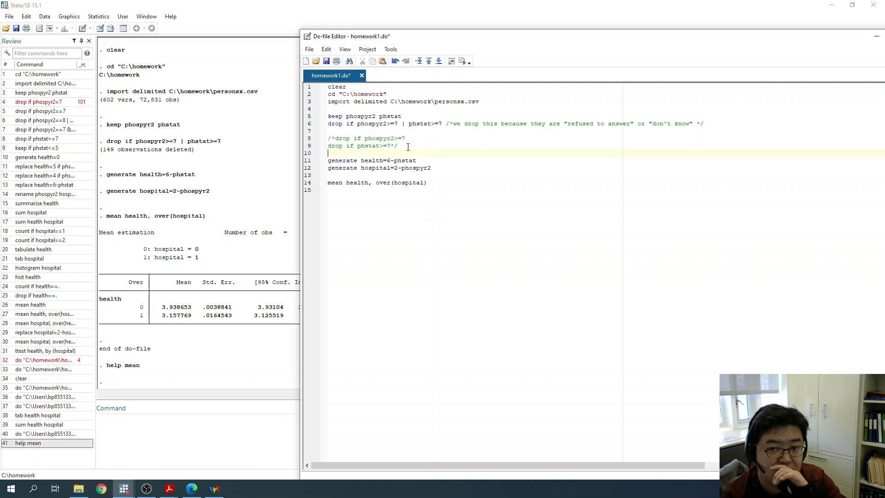
- Insert a header comment on line 1, above clear, reading "this code is written by" with the author's full name and January 26, 2022
key("Return")
key("Return")
key("Up")
key("Up")
type("/* ")
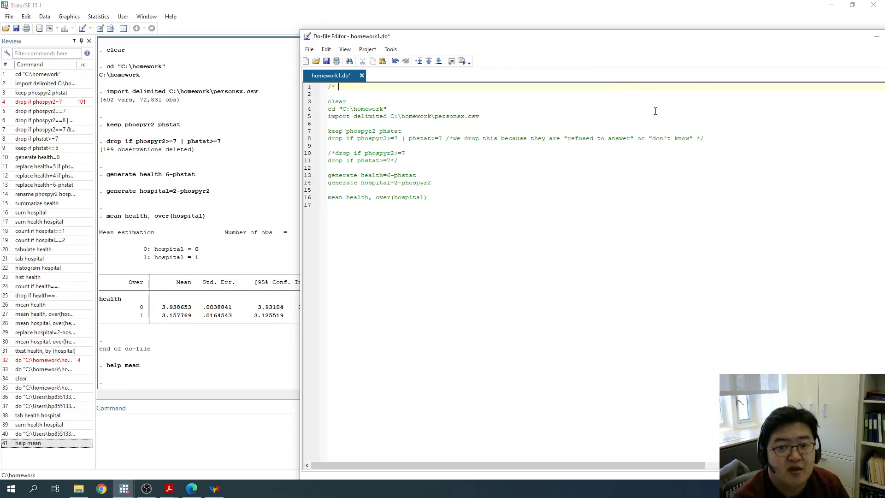
type("this code is writt")
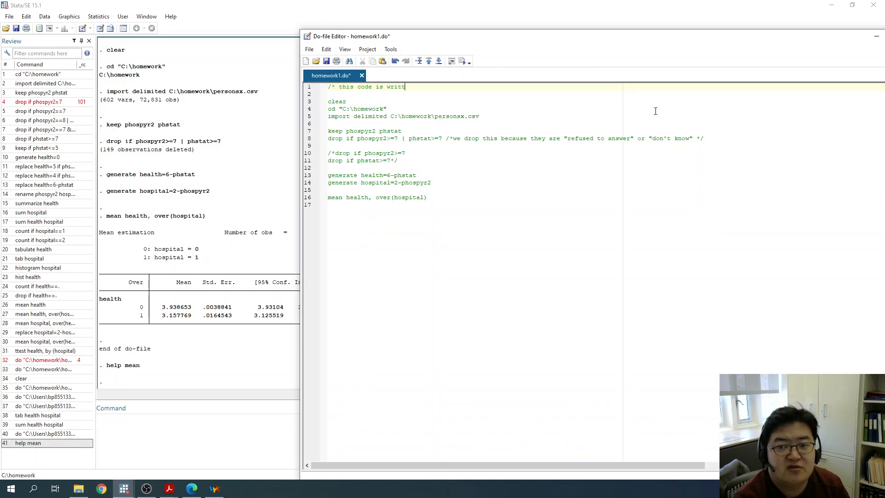
type("en by Byoung P")
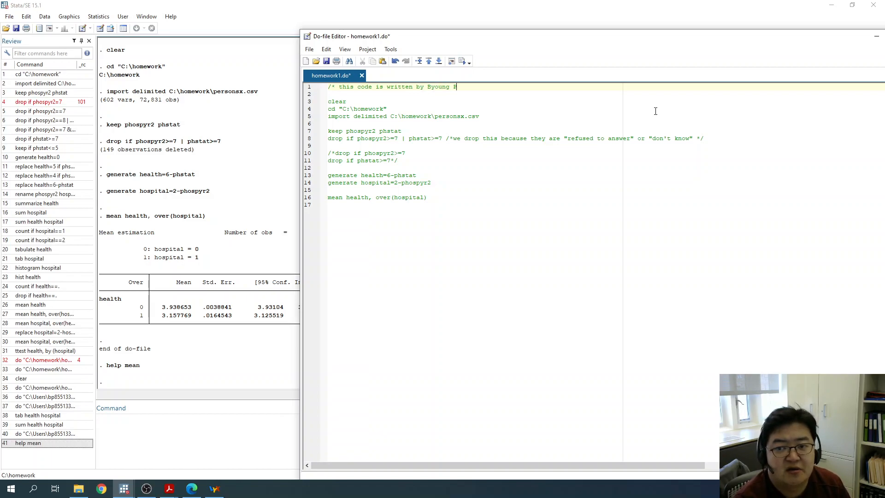
type("ark, January 26, 2022 */")
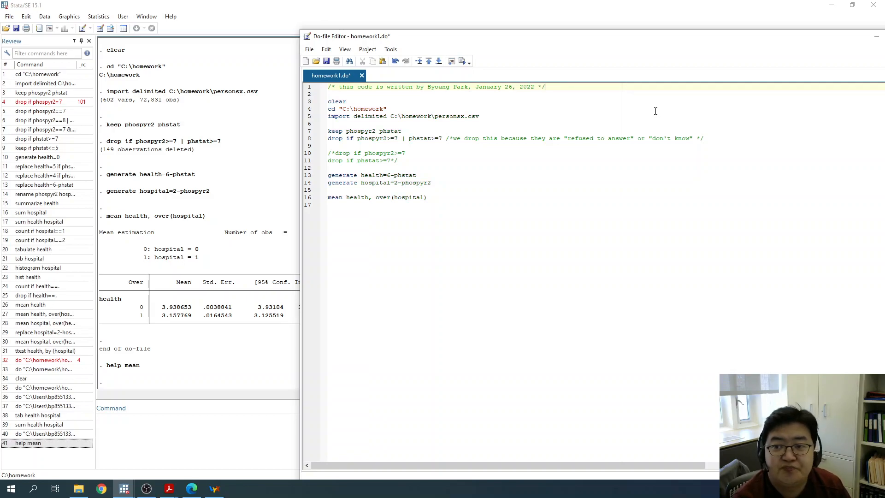
- Add a second header comment on line 2 reading /* for homework 1, AECO480/580 */
key("Return")
type("/* for ")
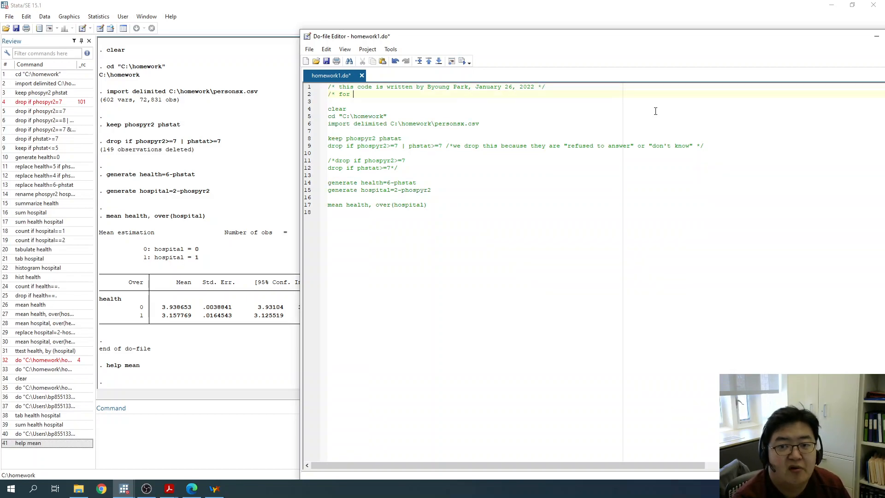
type("homework 1, ")
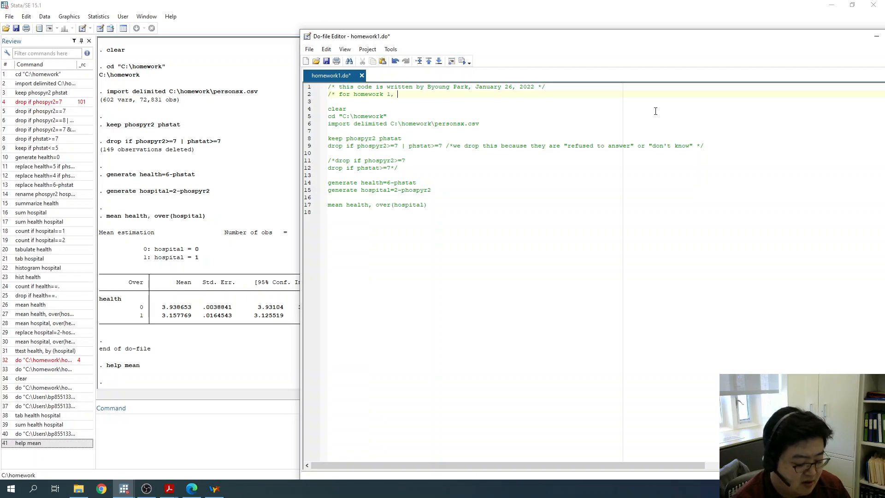
type("AECO480")
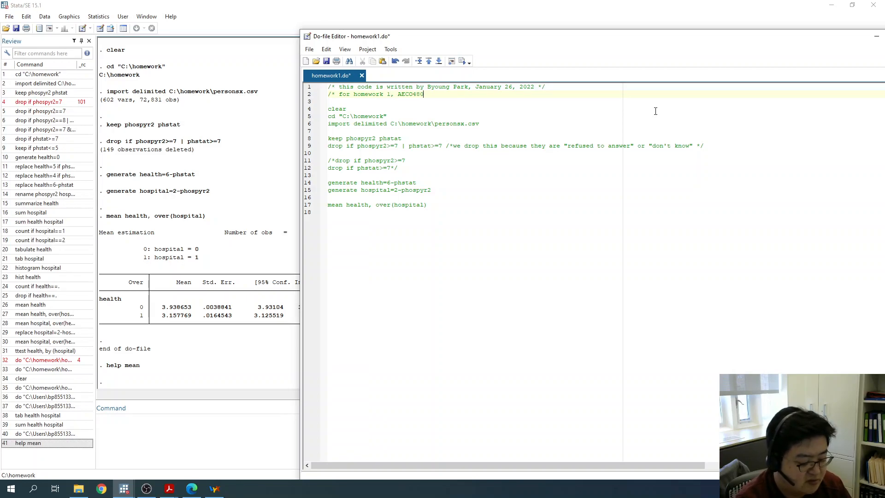
type("/580 */")
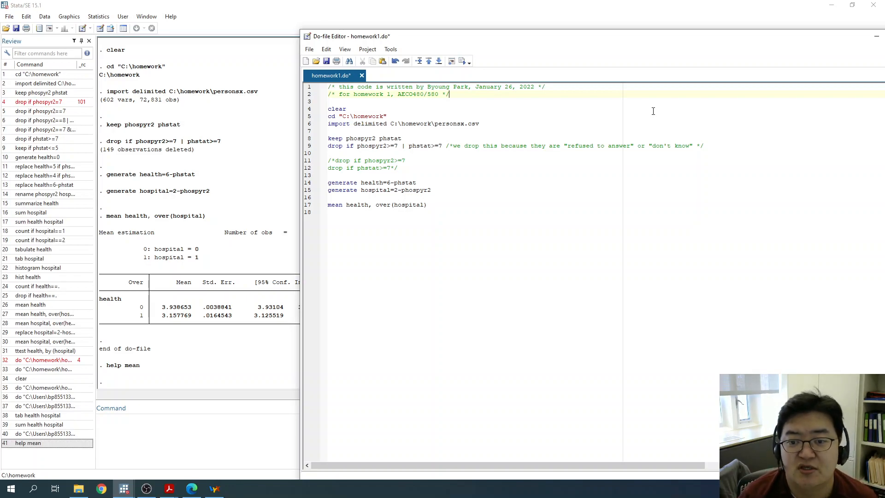
left_click(500, 191)
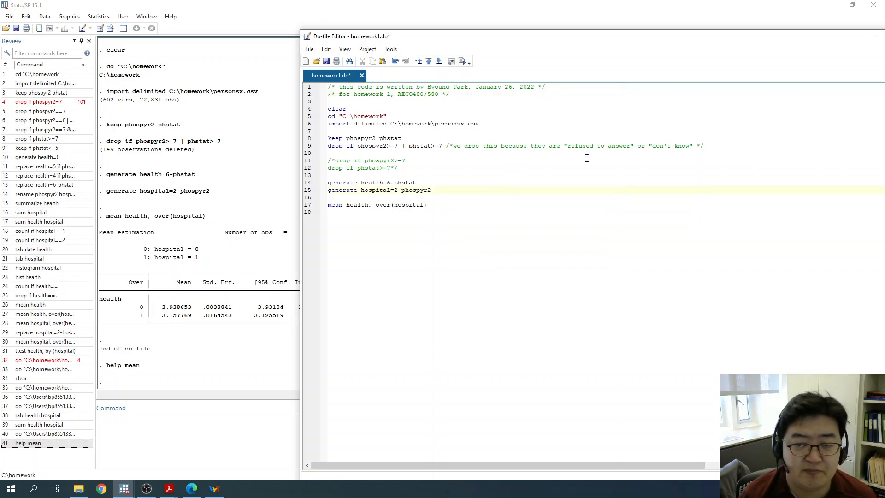